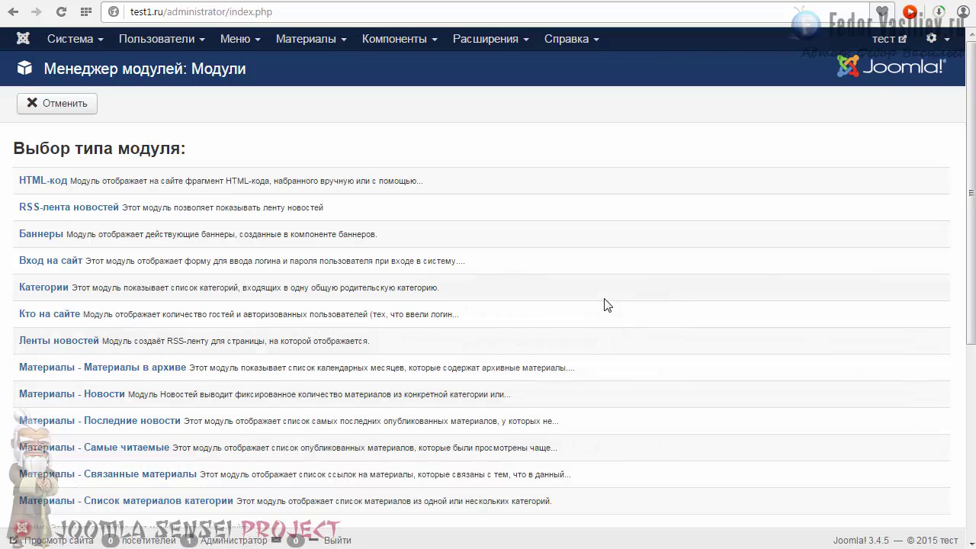
Look through the full list of module types and leave the selection without creating a module.
{"action": "mouse_move", "coordinate": [973, 273]}
{"action": "left_mouse_down"}
{"action": "mouse_move", "coordinate": [947, 388]}
{"action": "mouse_move", "coordinate": [965, 473]}
{"action": "left_mouse_up"}
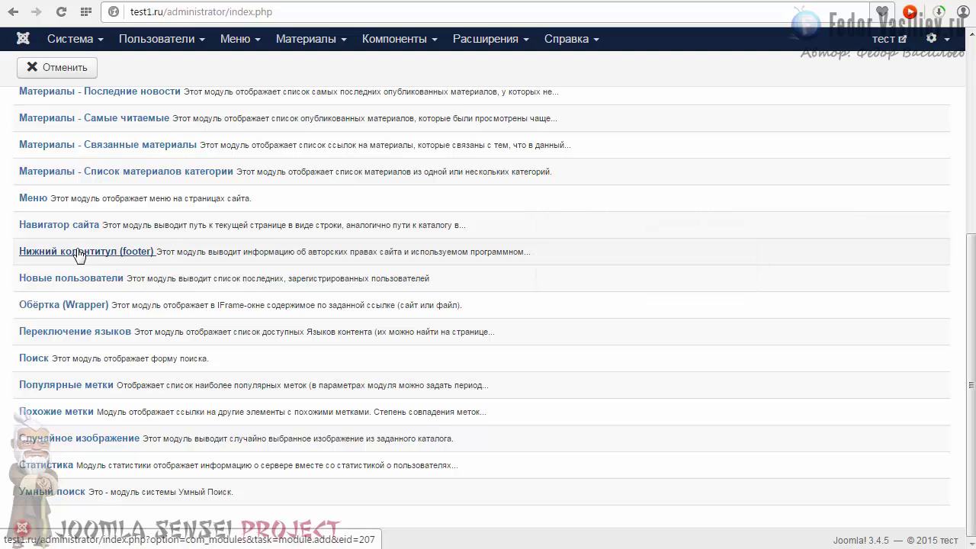
{"action": "left_click", "coordinate": [746, 2]}
{"action": "scroll", "coordinate": [963, 124], "scroll_direction": "down", "scroll_amount": 10}
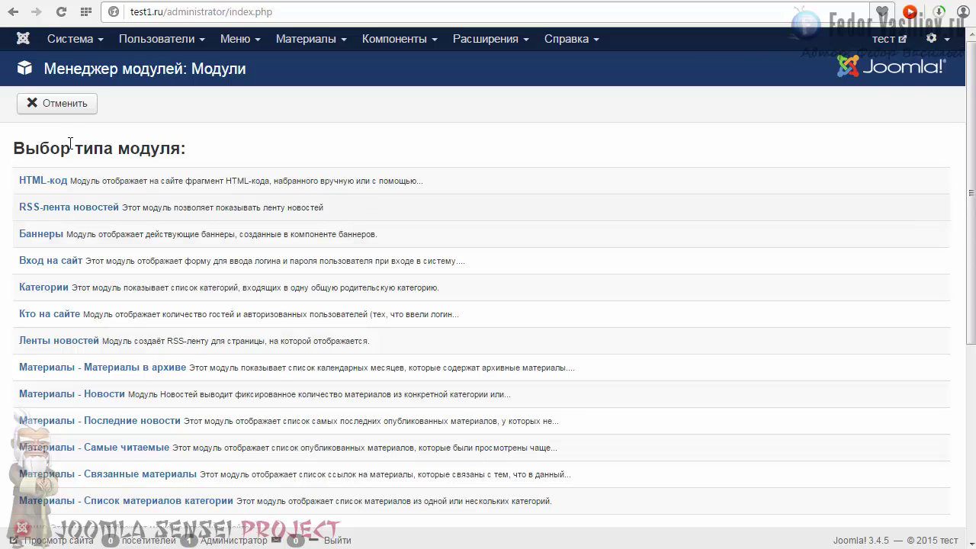
{"action": "left_click", "coordinate": [48, 105]}
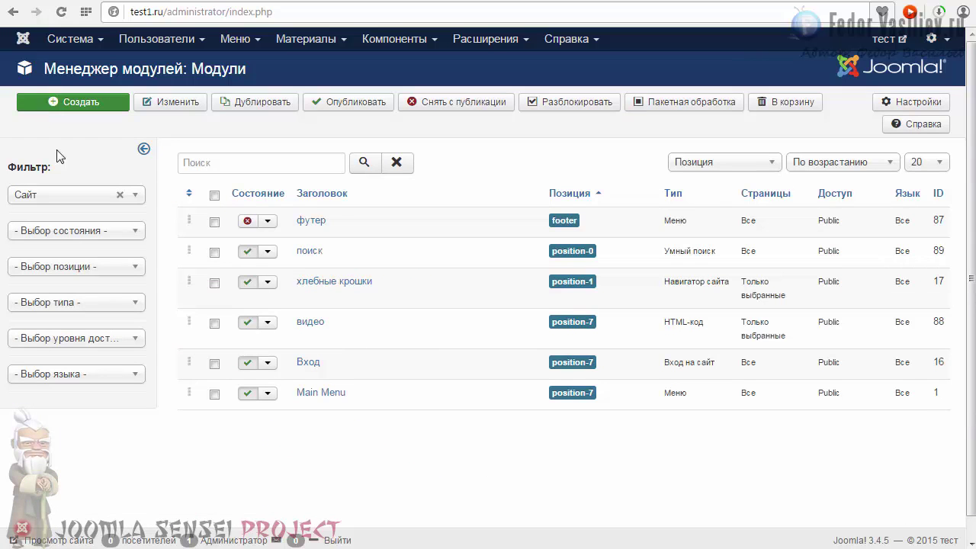
Start a new article and open its image insertion dialog at the file upload section.
{"action": "left_click", "coordinate": [307, 40]}
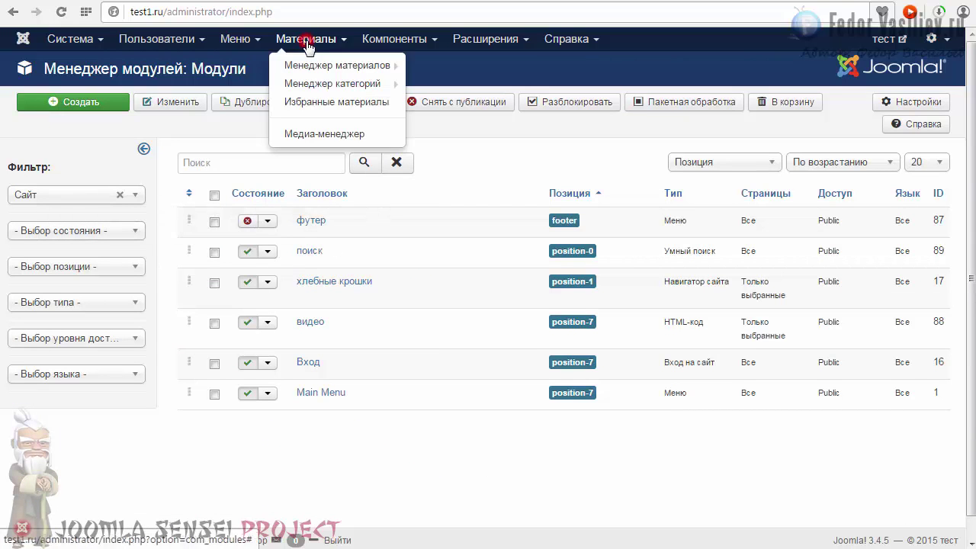
{"action": "mouse_move", "coordinate": [294, 65]}
{"action": "left_click", "coordinate": [427, 67]}
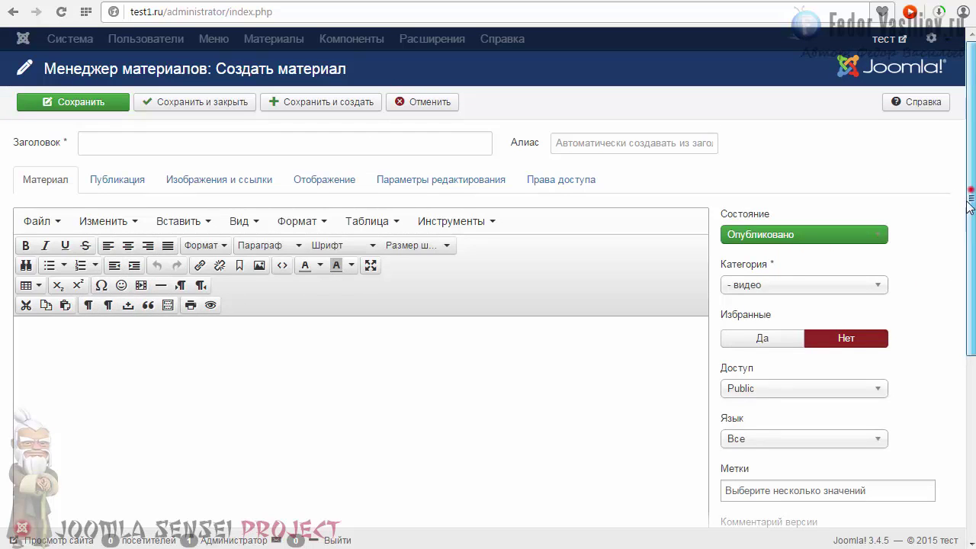
{"action": "scroll", "coordinate": [954, 318], "scroll_direction": "down", "scroll_amount": 4}
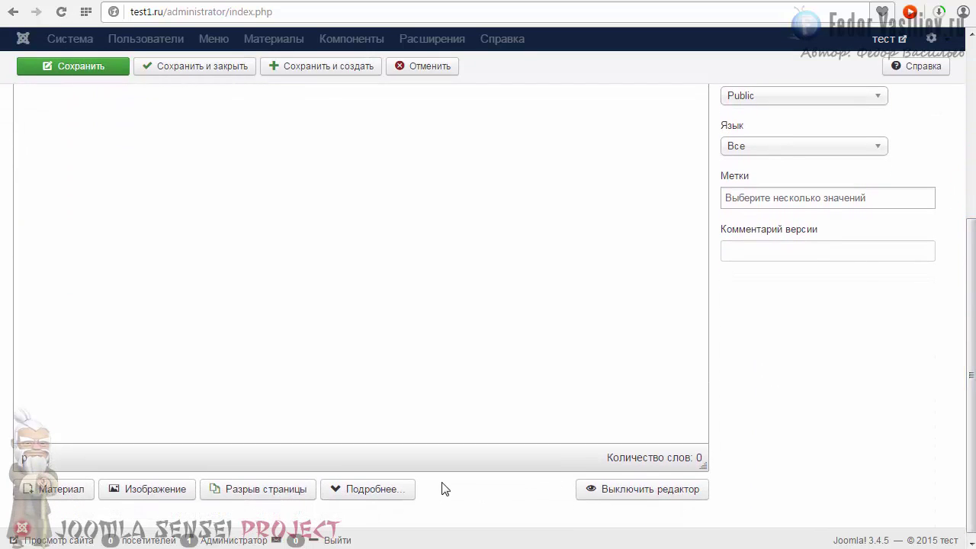
{"action": "left_click", "coordinate": [146, 492]}
{"action": "scroll", "coordinate": [462, 416], "scroll_direction": "down", "scroll_amount": 2}
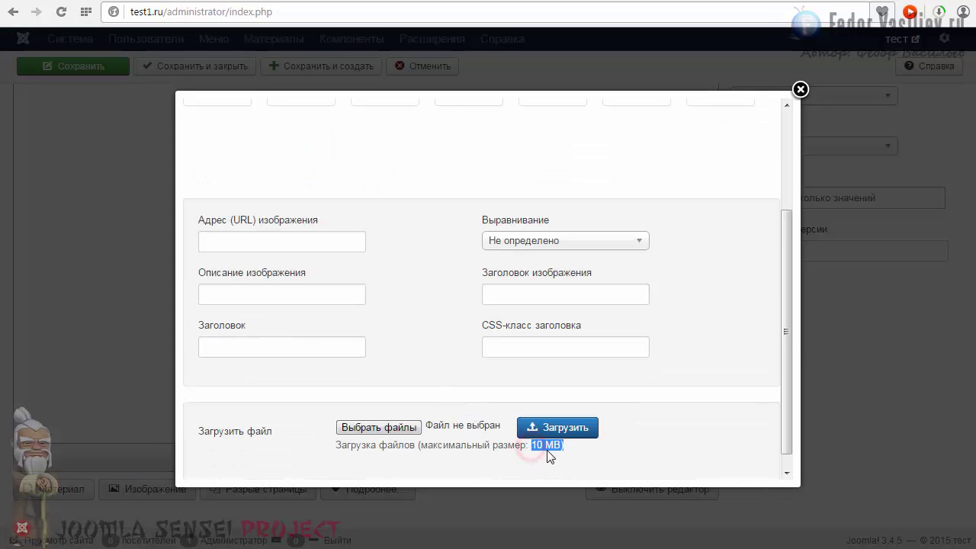
Examine the maximum upload size and the available image files in the image insertion dialog.
{"action": "left_click_drag", "start_coordinate": [530, 446], "coordinate": [646, 450]}
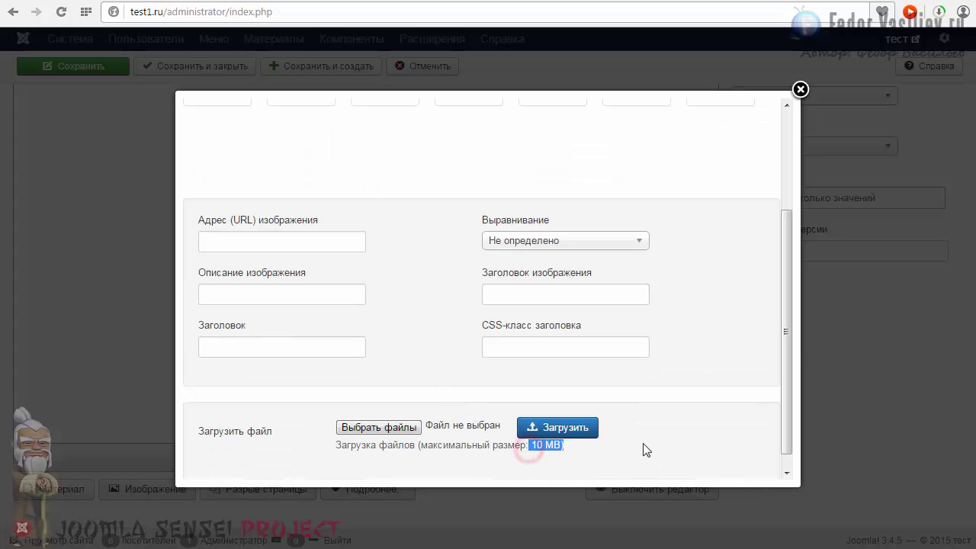
{"action": "left_click", "coordinate": [499, 446]}
{"action": "left_click_drag", "start_coordinate": [428, 446], "coordinate": [564, 452]}
{"action": "left_click", "coordinate": [511, 450]}
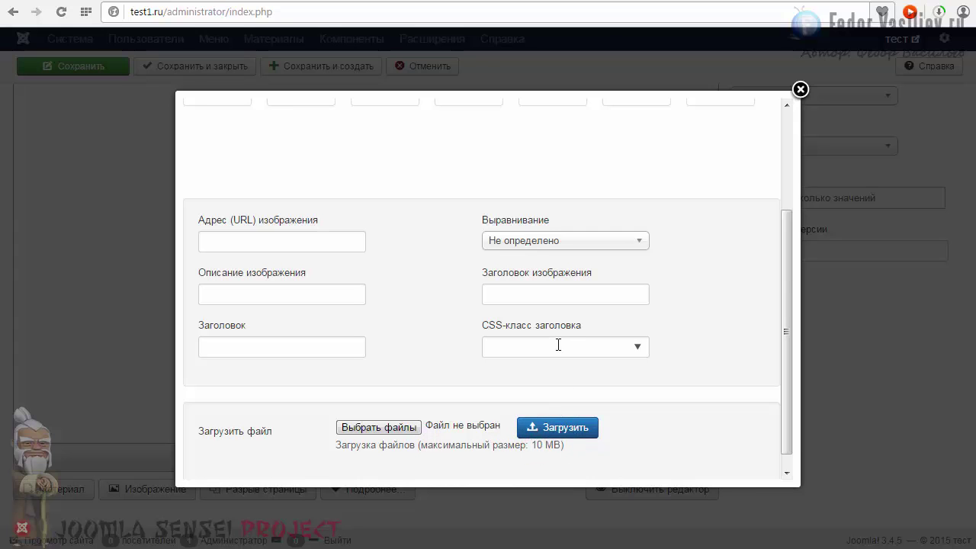
{"action": "scroll", "coordinate": [559, 347], "scroll_direction": "up", "scroll_amount": 3}
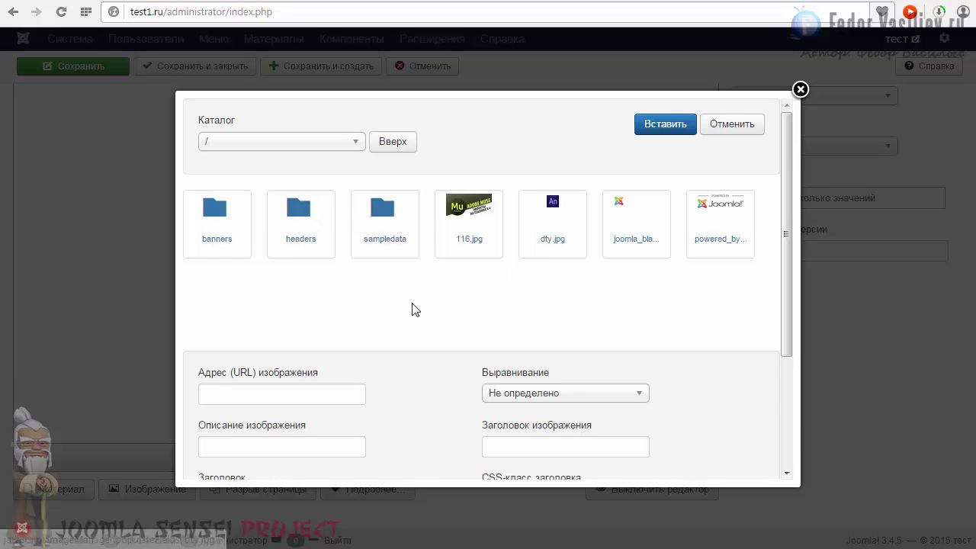
{"action": "scroll", "coordinate": [414, 305], "scroll_direction": "down", "scroll_amount": 3}
{"action": "scroll", "coordinate": [366, 299], "scroll_direction": "up", "scroll_amount": 3}
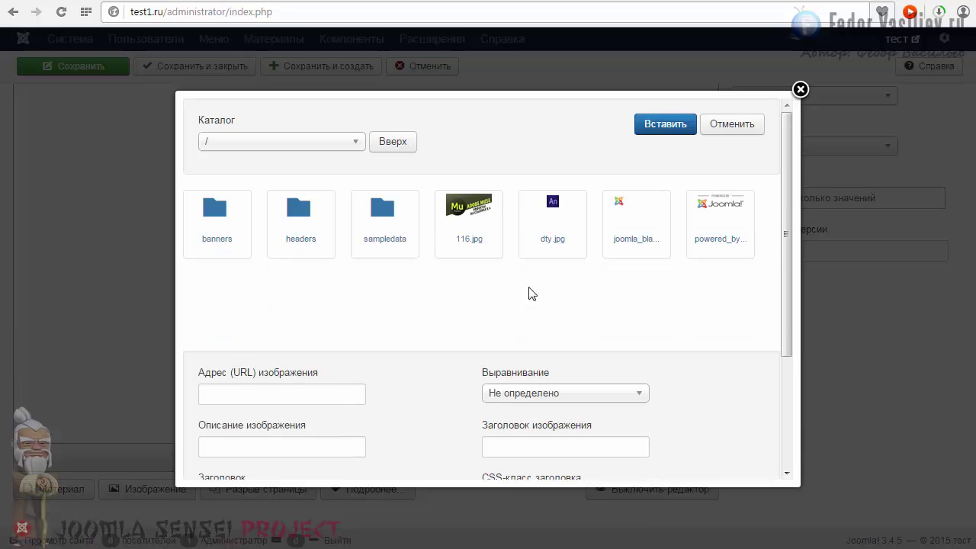
Browse the catalogue list and the banners and headers folders, and return to the root image folder.
{"action": "left_click", "coordinate": [356, 145]}
{"action": "left_click", "coordinate": [356, 144]}
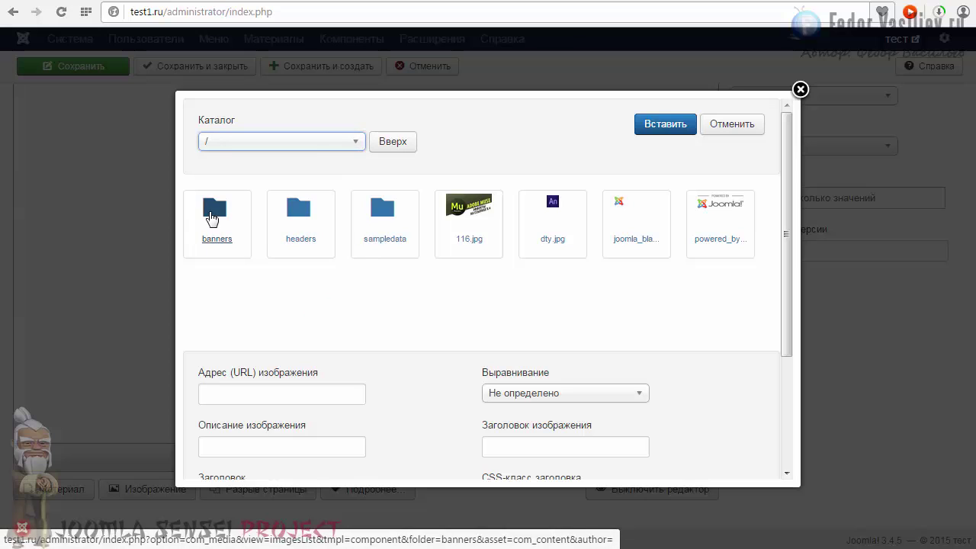
{"action": "left_click", "coordinate": [212, 219]}
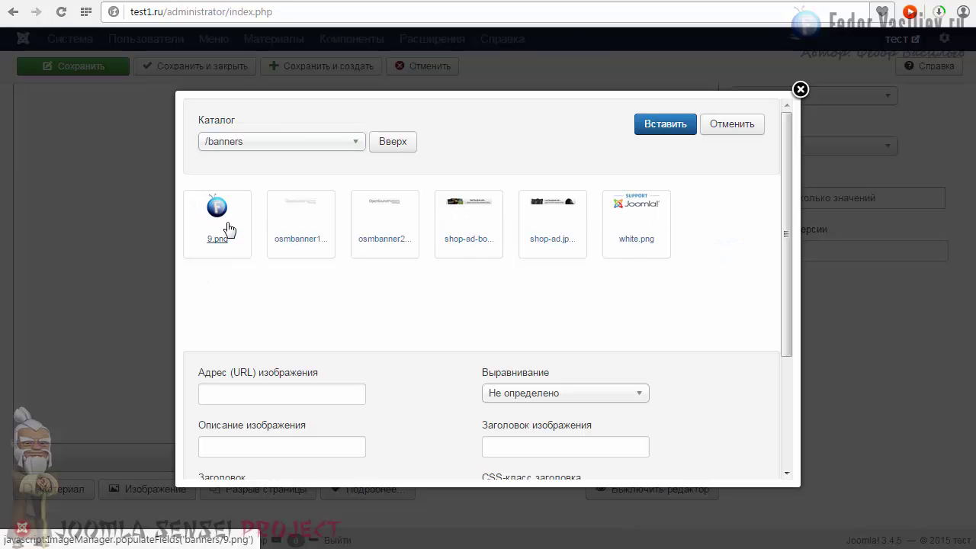
{"action": "scroll", "coordinate": [224, 244], "scroll_direction": "down", "scroll_amount": 3}
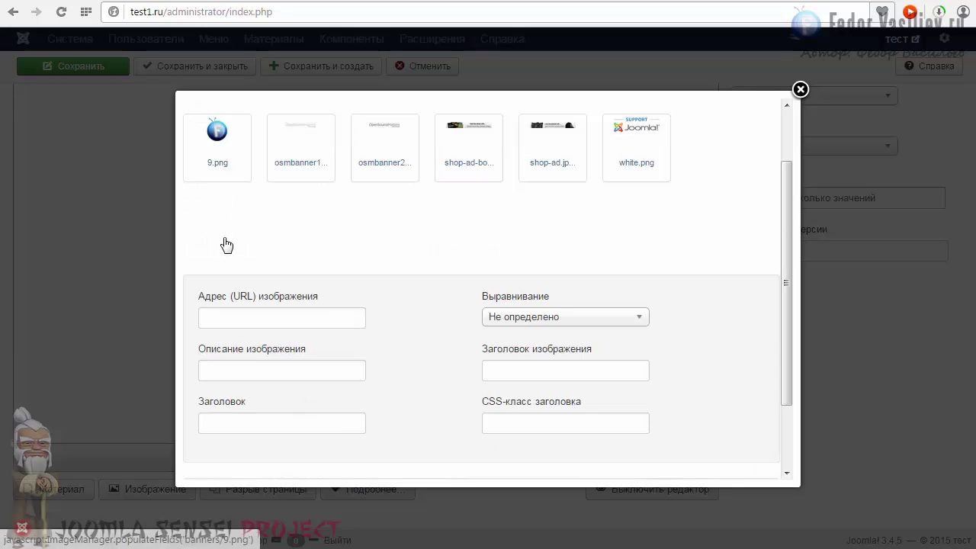
{"action": "scroll", "coordinate": [277, 295], "scroll_direction": "up", "scroll_amount": 3}
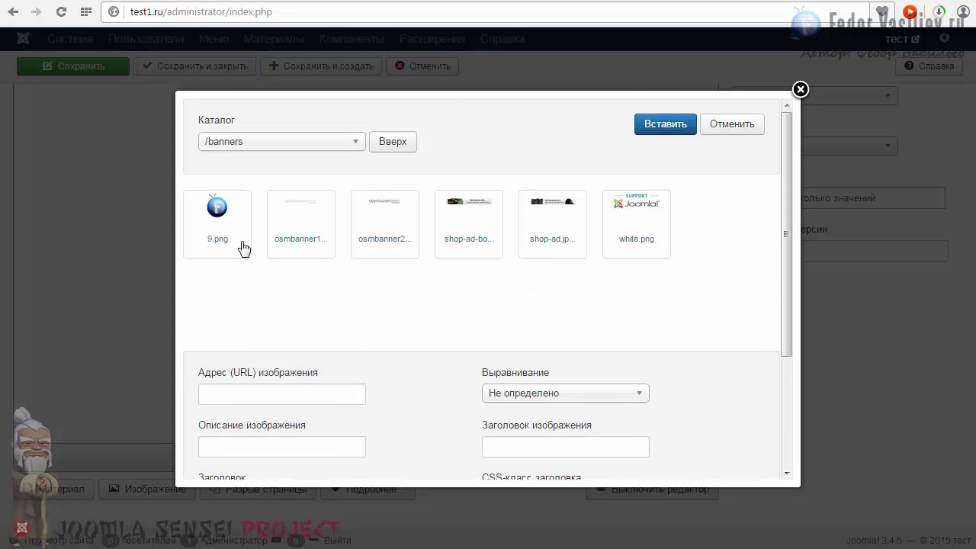
{"action": "left_click", "coordinate": [392, 144]}
{"action": "left_click", "coordinate": [285, 229]}
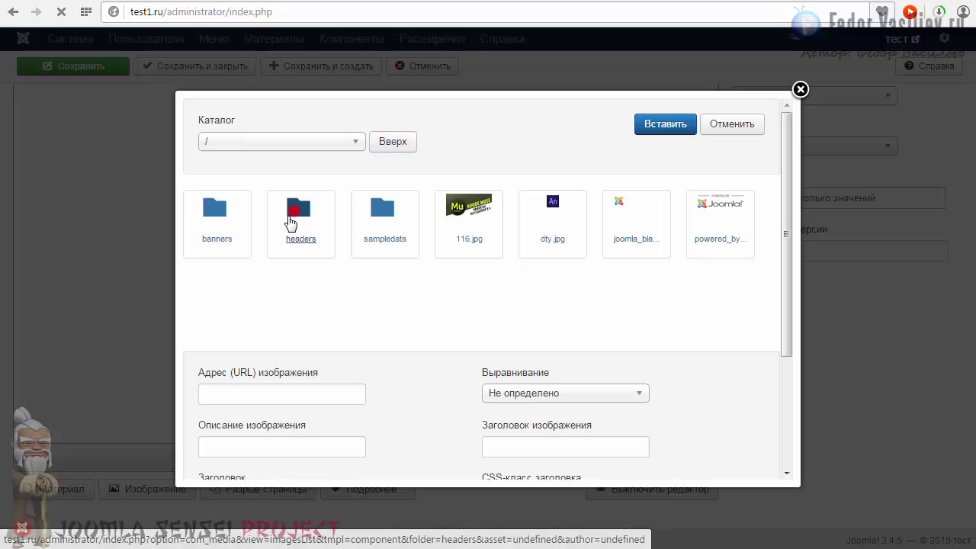
{"action": "left_click", "coordinate": [384, 144]}
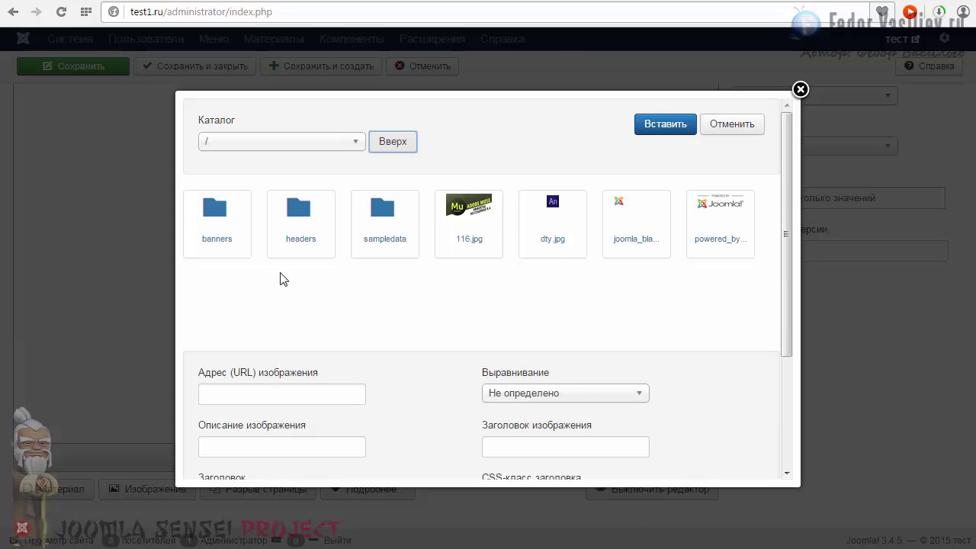
Review the image insertion dialog's fields, close it without inserting an image, and cancel the new article.
{"action": "scroll", "coordinate": [282, 279], "scroll_direction": "down", "scroll_amount": 2}
{"action": "scroll", "coordinate": [450, 275], "scroll_direction": "up", "scroll_amount": 2}
{"action": "scroll", "coordinate": [688, 291], "scroll_direction": "down", "scroll_amount": 2}
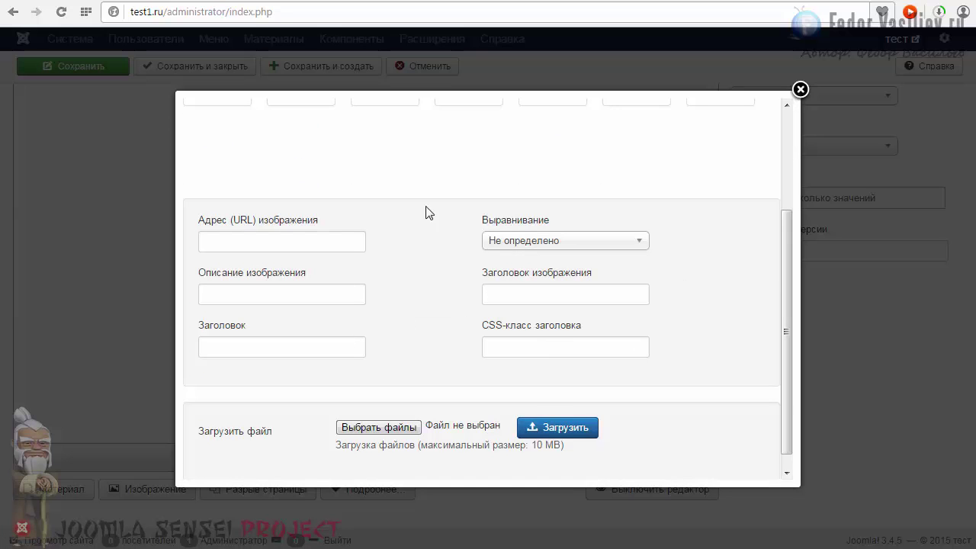
{"action": "scroll", "coordinate": [385, 282], "scroll_direction": "up", "scroll_amount": 2}
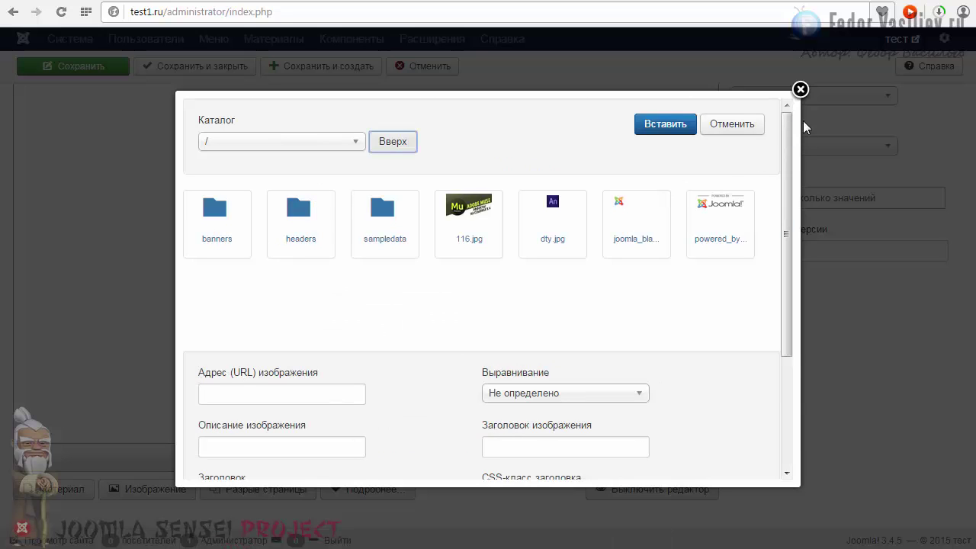
{"action": "left_click", "coordinate": [800, 89]}
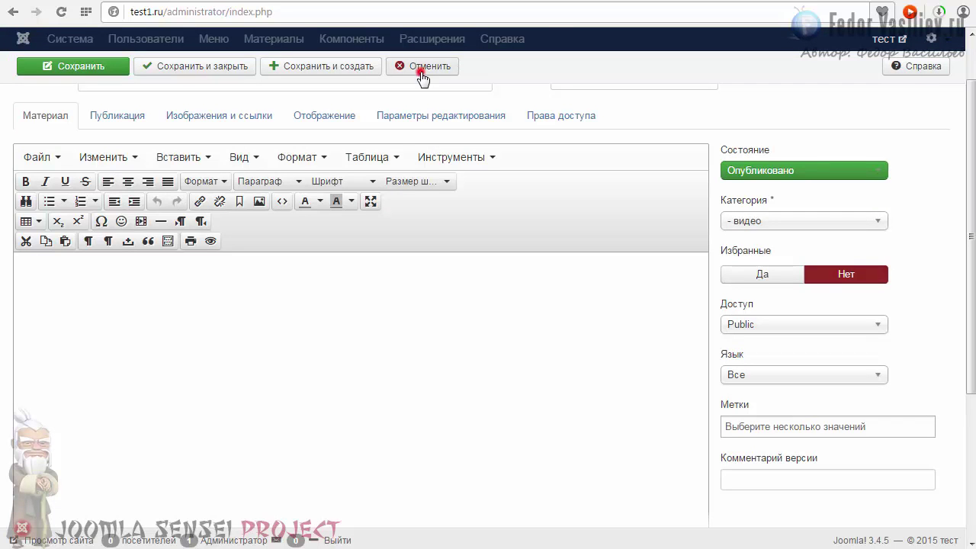
{"action": "left_click", "coordinate": [422, 66]}
Open the Media Manager and look over the folders and files in the root images folder.
{"action": "mouse_move", "coordinate": [302, 47]}
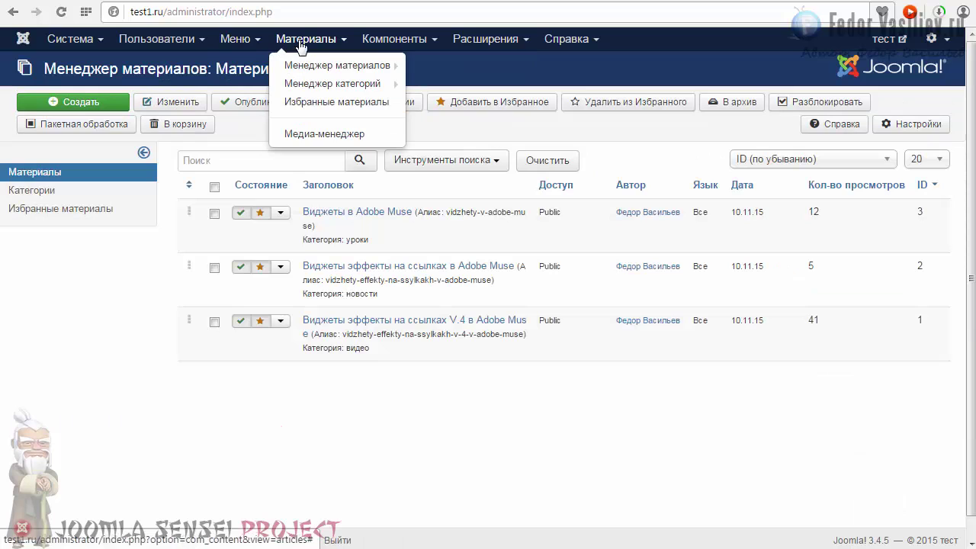
{"action": "left_click", "coordinate": [301, 45]}
{"action": "left_click", "coordinate": [301, 45]}
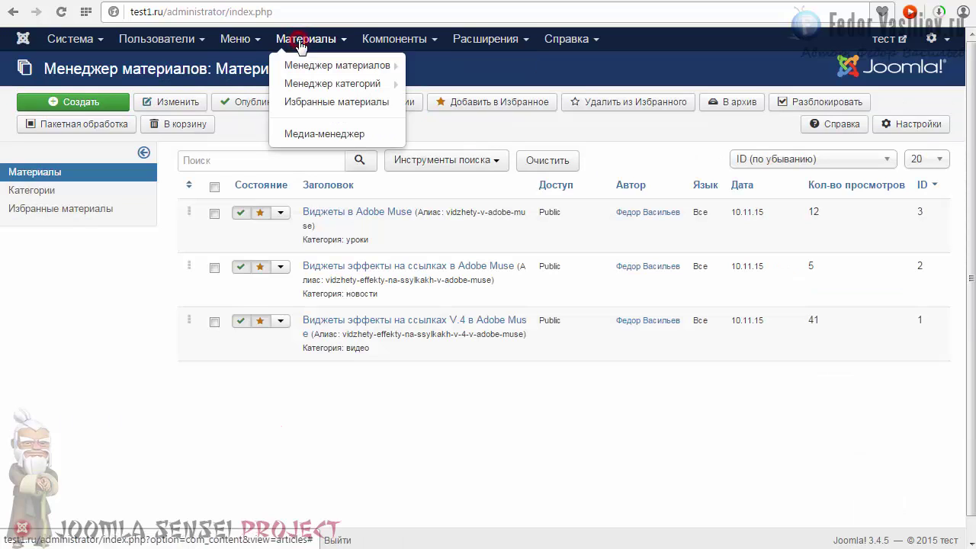
{"action": "left_click", "coordinate": [308, 136]}
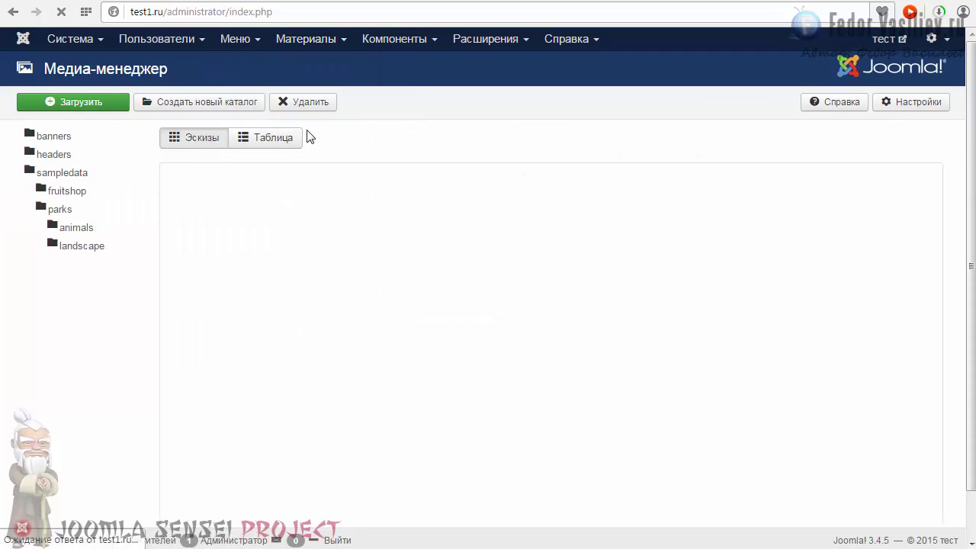
{"action": "scroll", "coordinate": [340, 289], "scroll_direction": "down", "scroll_amount": 1}
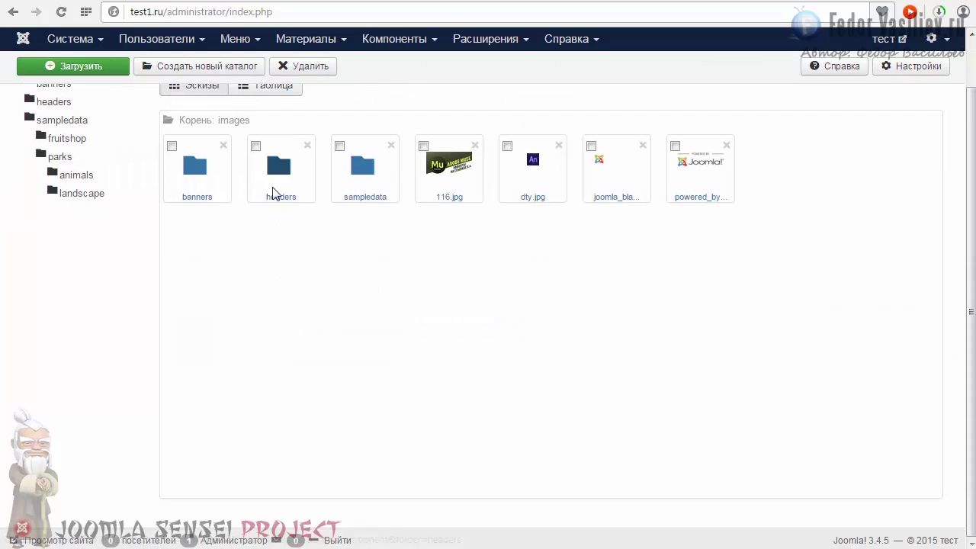
{"action": "scroll", "coordinate": [327, 165], "scroll_direction": "up", "scroll_amount": 1}
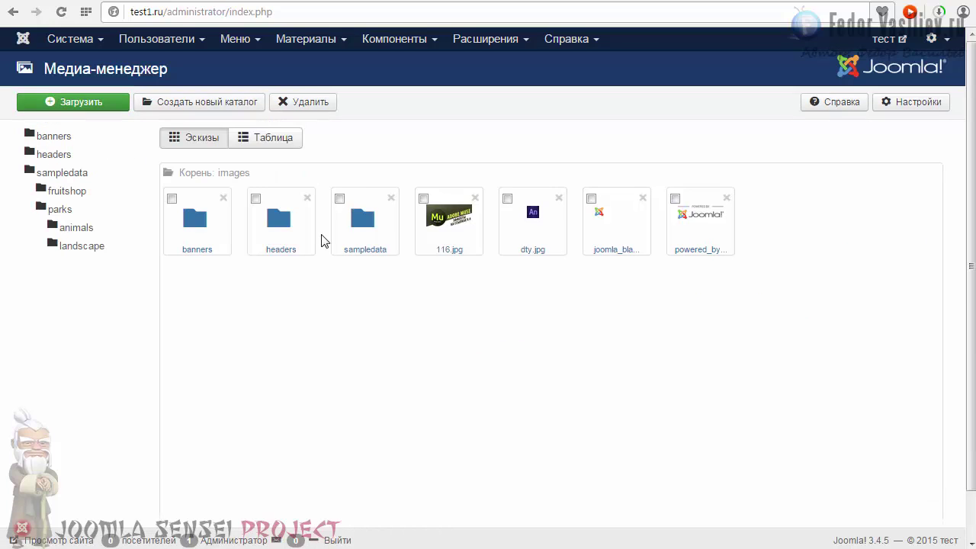
{"action": "scroll", "coordinate": [385, 307], "scroll_direction": "down", "scroll_amount": 1}
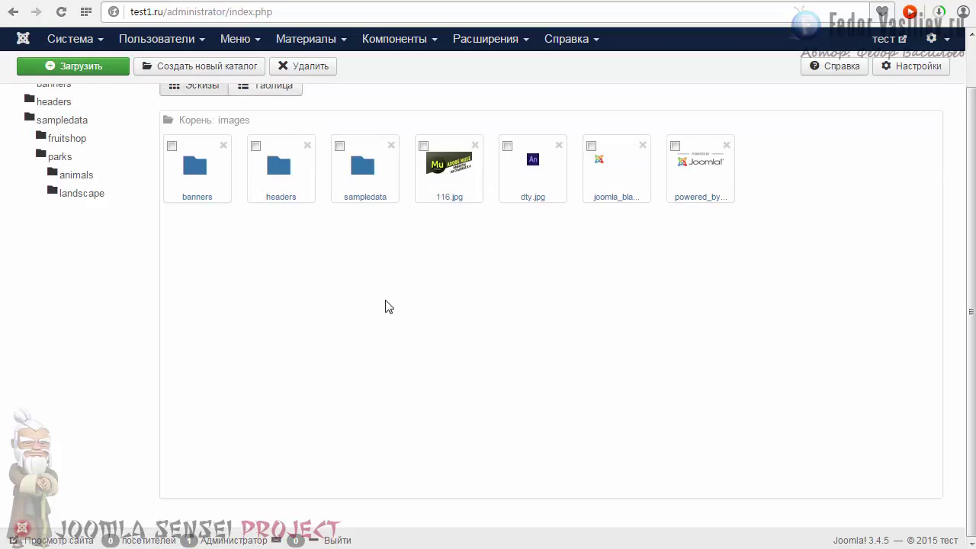
{"action": "scroll", "coordinate": [388, 306], "scroll_direction": "up", "scroll_amount": 1}
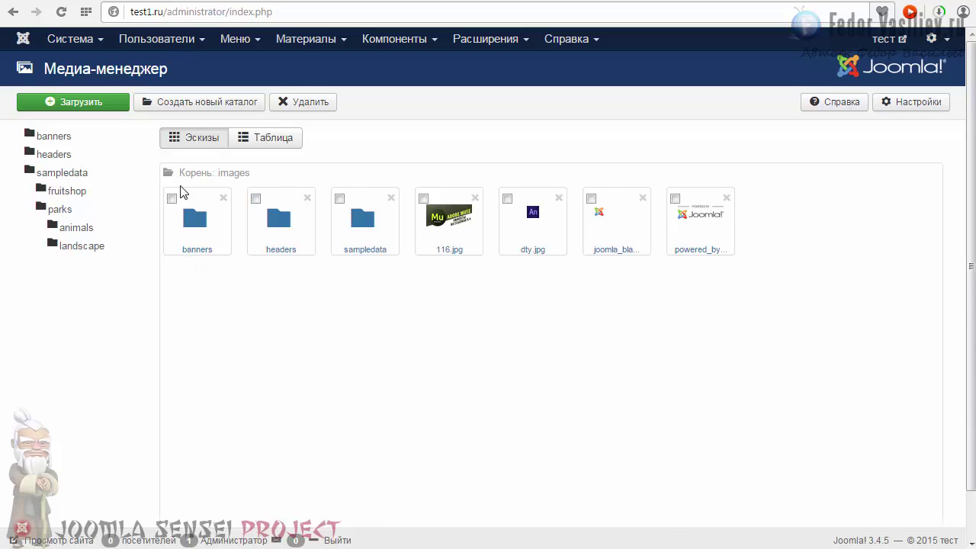
Try to delete the sampledata folder from the root images folder and read the returned message.
{"action": "left_click", "coordinate": [339, 199]}
{"action": "left_click", "coordinate": [312, 102]}
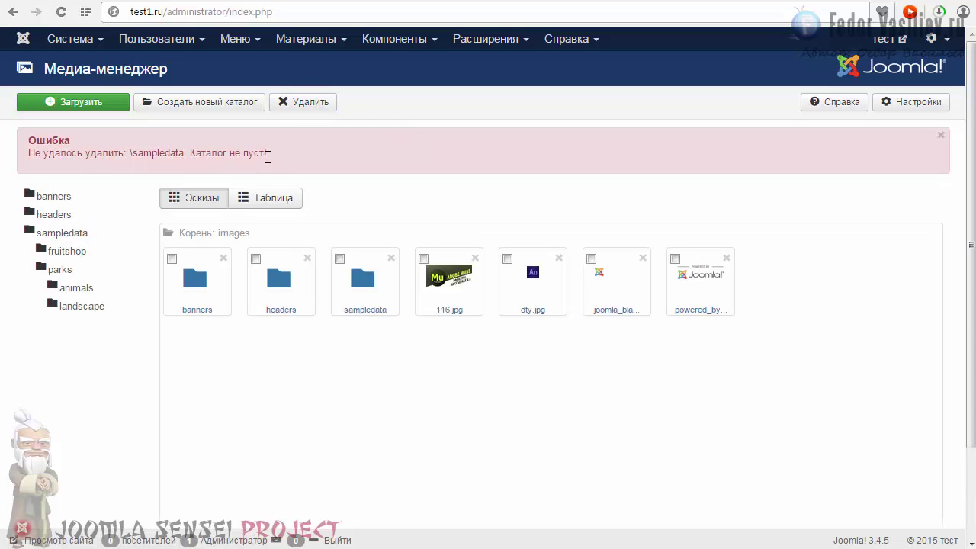
{"action": "left_click_drag", "start_coordinate": [268, 157], "coordinate": [43, 155]}
{"action": "left_click", "coordinate": [72, 151]}
Delete the banner image and parks.gif from the sampledata/parks folder.
{"action": "left_click", "coordinate": [369, 284]}
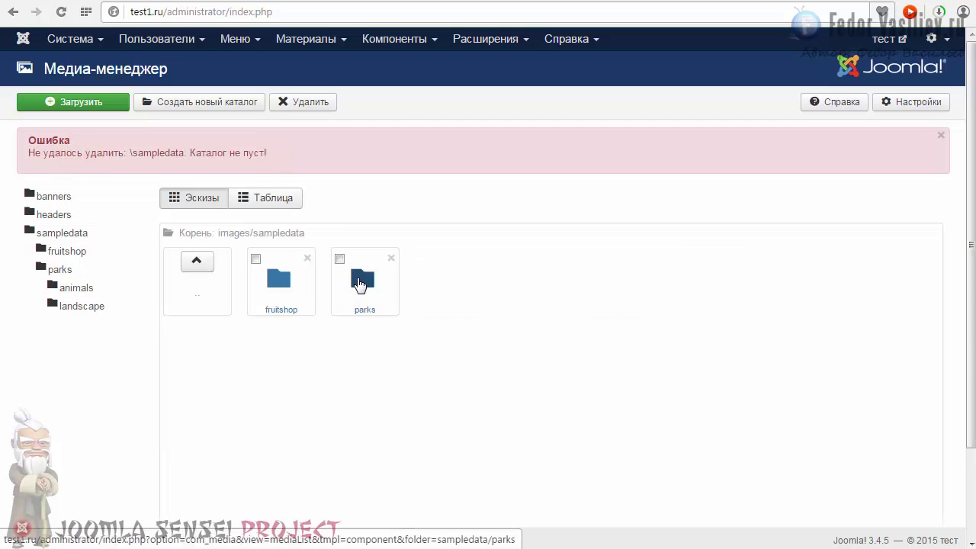
{"action": "left_click", "coordinate": [360, 286]}
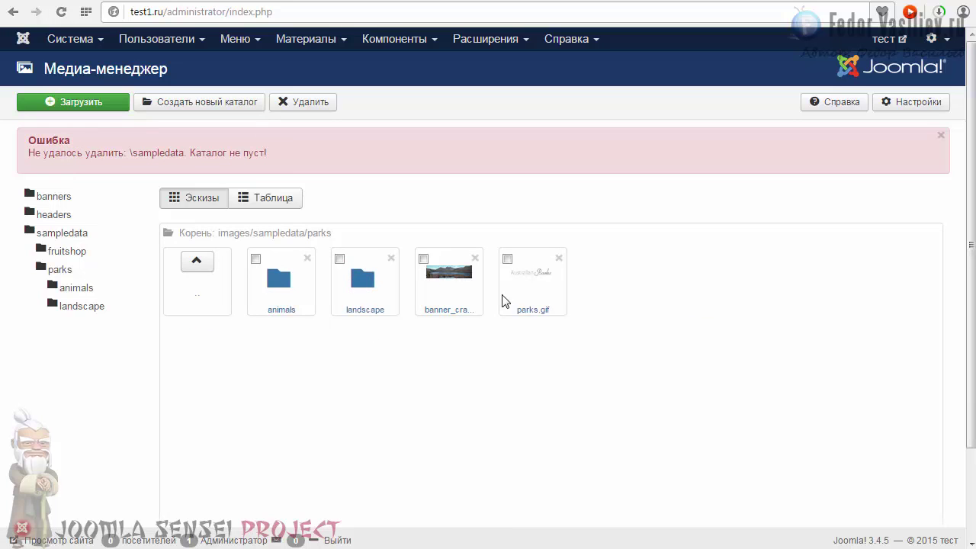
{"action": "left_click", "coordinate": [423, 258]}
{"action": "left_click", "coordinate": [300, 103]}
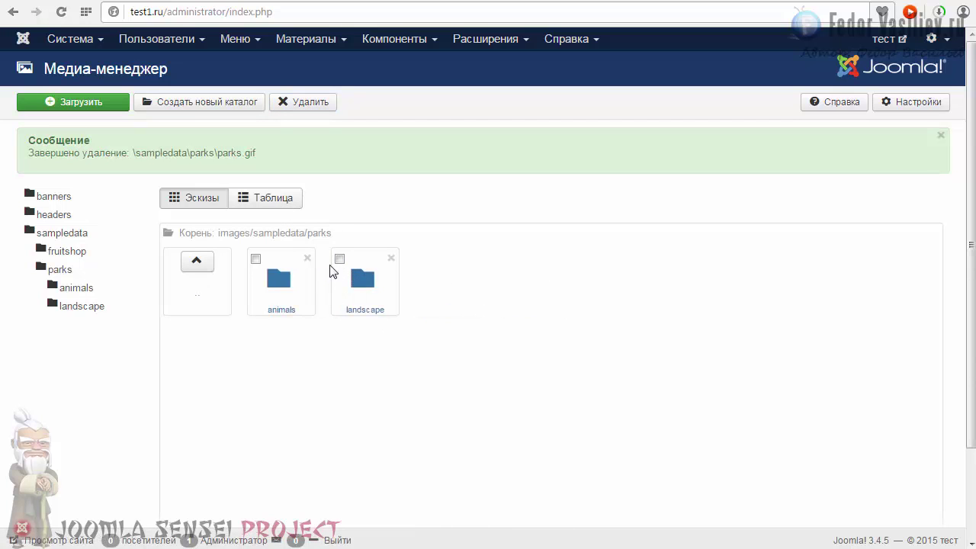
Try to delete the landscape folder inside parks, check its contents and go back up to parks.
{"action": "left_click", "coordinate": [340, 260]}
{"action": "left_click", "coordinate": [294, 102]}
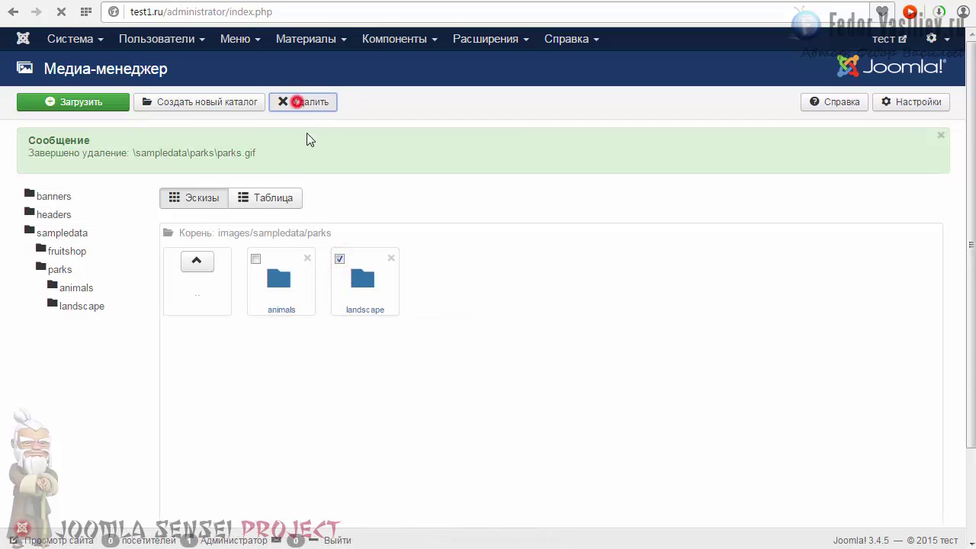
{"action": "left_click", "coordinate": [366, 309]}
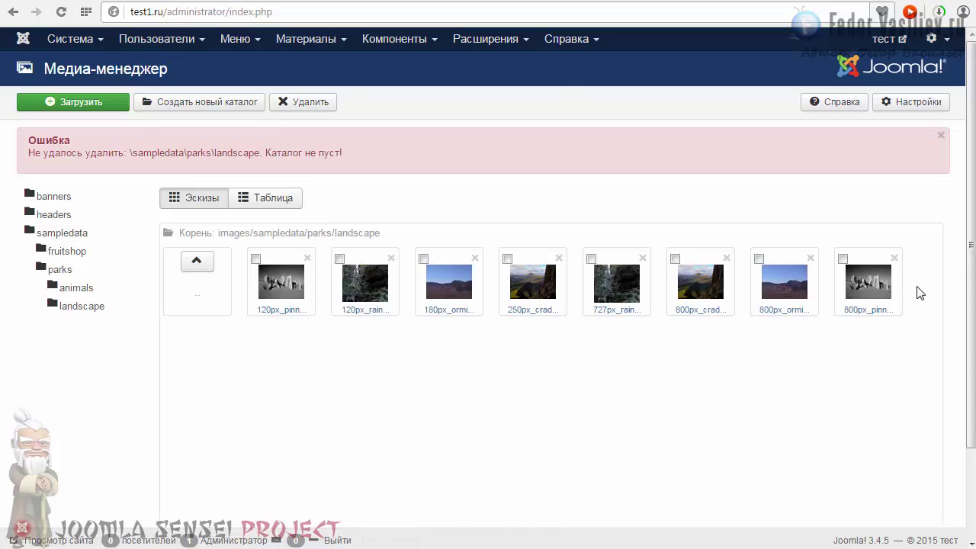
{"action": "left_click", "coordinate": [196, 262]}
Delete 120px_pinnacles_western_australia.jpg and 120px_rainforest_bluemountainsnsw.jpg from the sampledata/parks/landscape folder.
{"action": "left_click", "coordinate": [356, 282]}
{"action": "left_click", "coordinate": [338, 259]}
{"action": "left_click", "coordinate": [307, 259]}
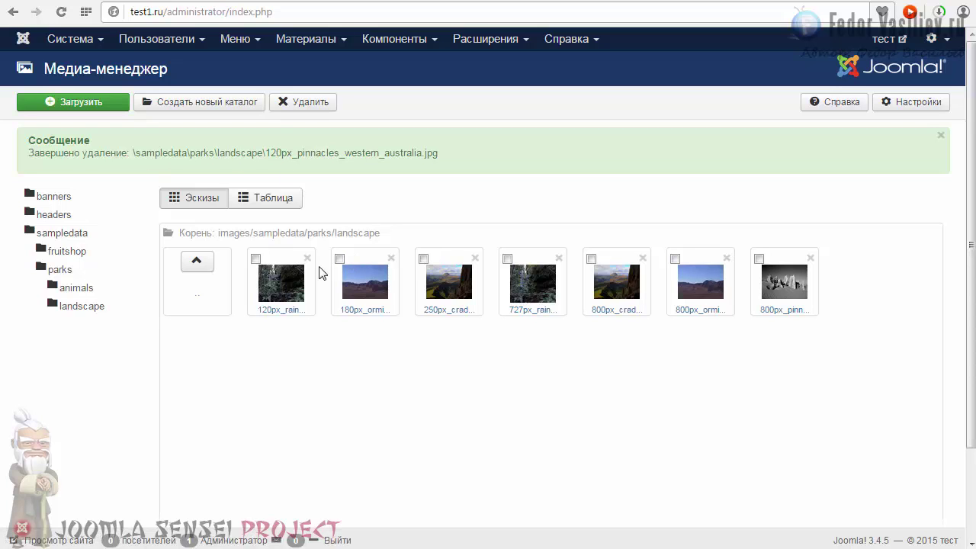
{"action": "left_click", "coordinate": [307, 259]}
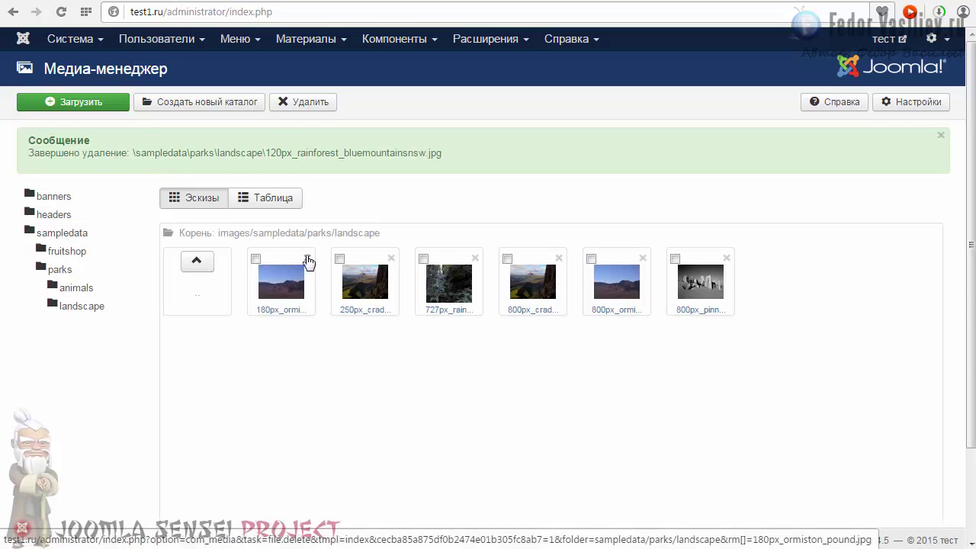
Delete all remaining images, from 180px_ormiston_pound.jpg to 800px_pinnacles_western_australia.jpg, from the sampledata/parks/landscape folder.
{"action": "left_click", "coordinate": [307, 259]}
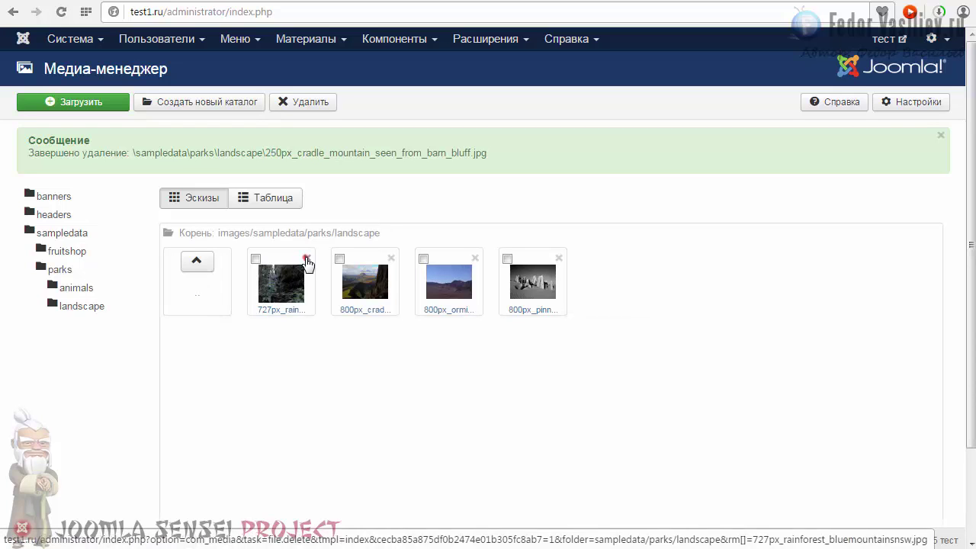
{"action": "left_click", "coordinate": [307, 260]}
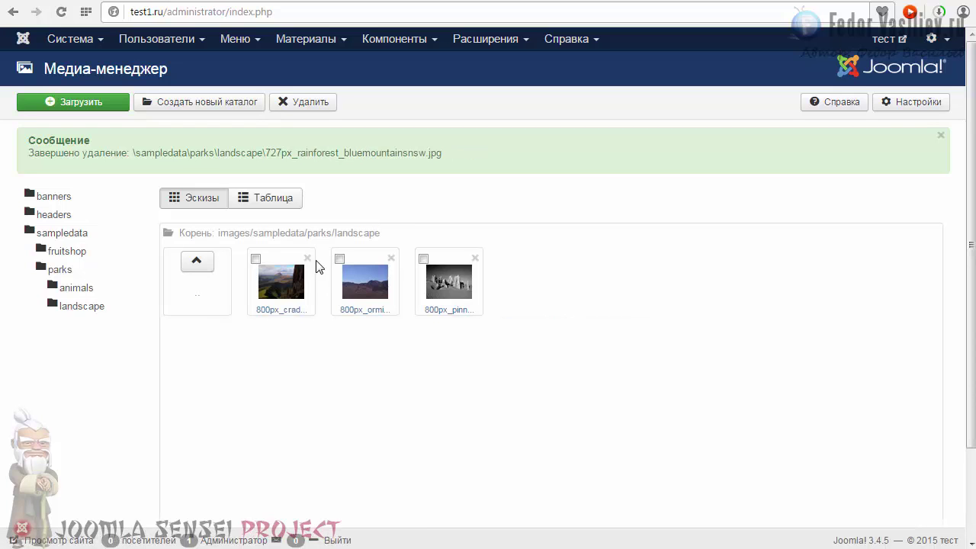
{"action": "left_click", "coordinate": [307, 259]}
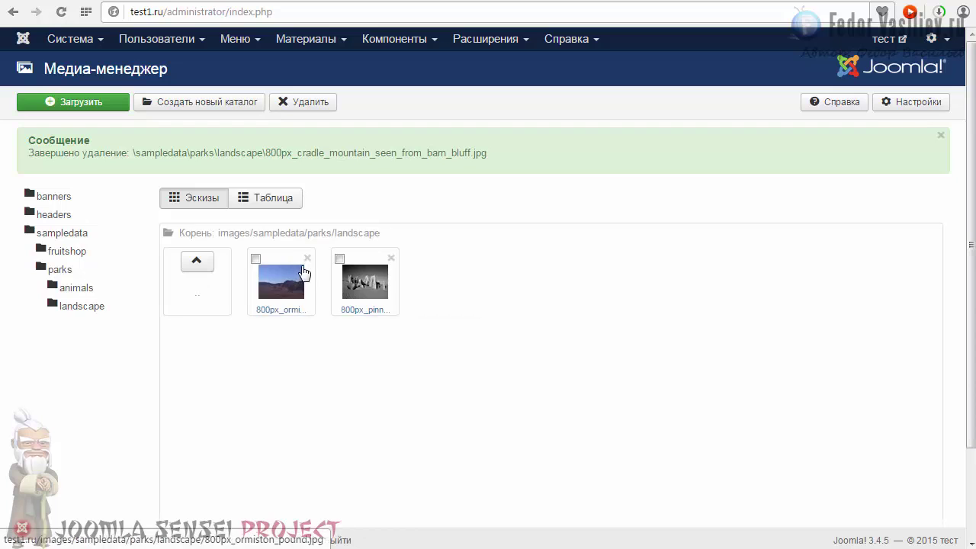
{"action": "left_click", "coordinate": [308, 260]}
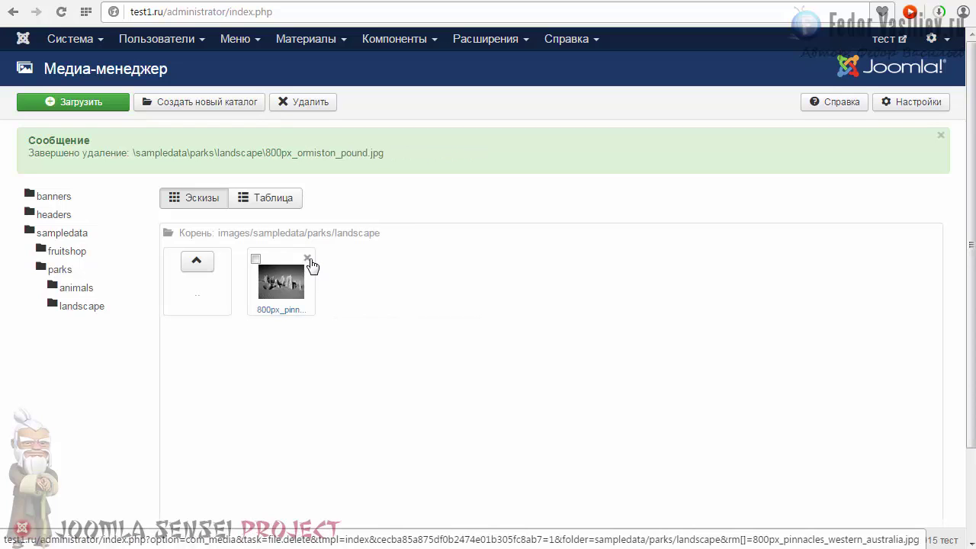
{"action": "left_click", "coordinate": [308, 259]}
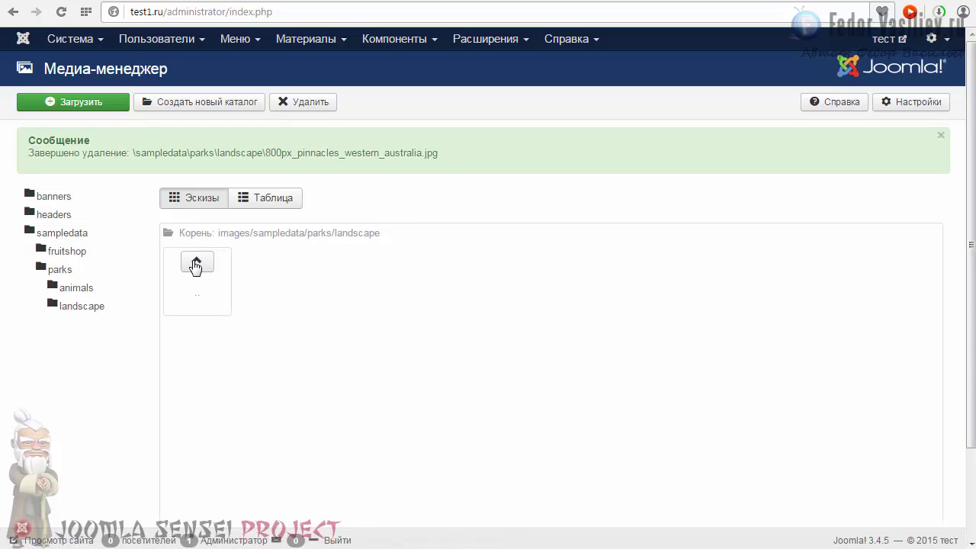
Go back up from the landscape folder to the root images folder and look over its contents.
{"action": "left_click", "coordinate": [196, 263]}
{"action": "left_click", "coordinate": [193, 261]}
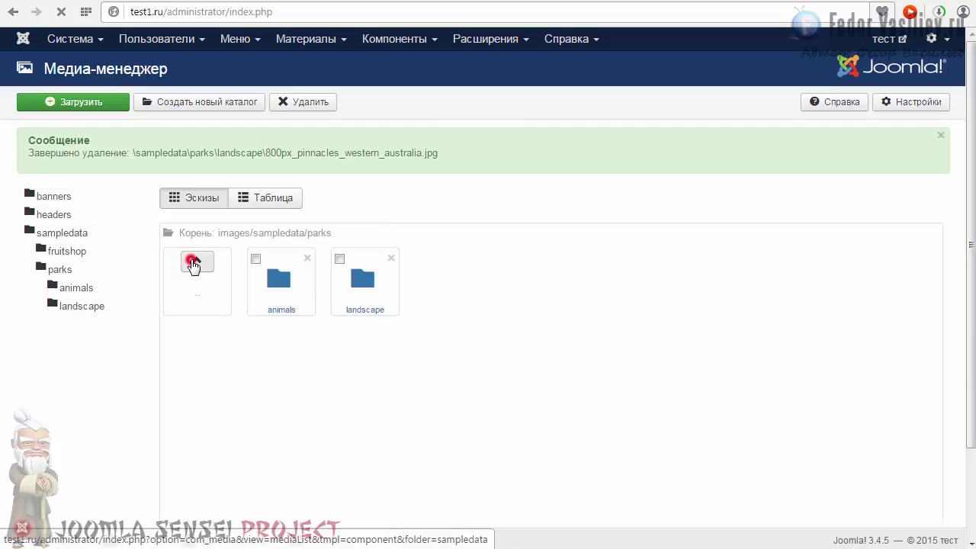
{"action": "left_click", "coordinate": [194, 258]}
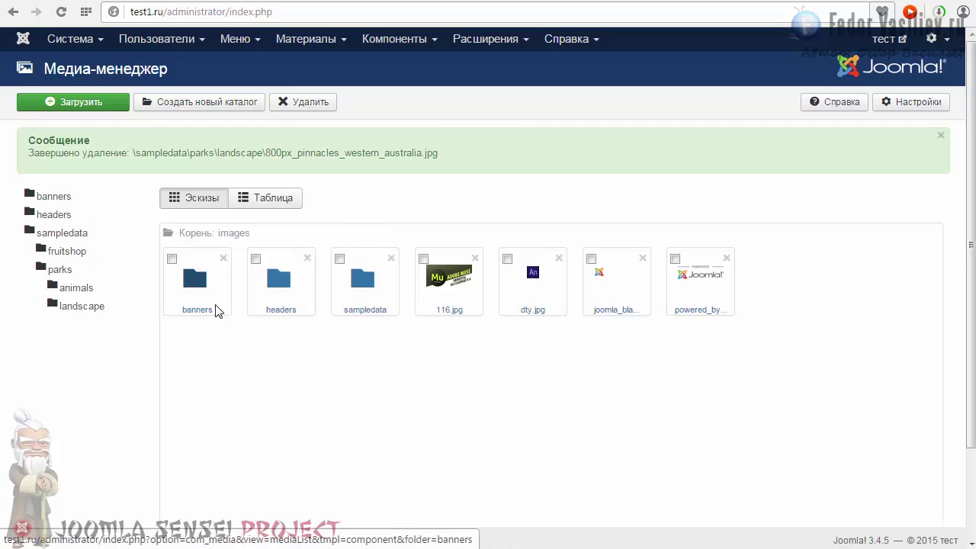
{"action": "scroll", "coordinate": [447, 324], "scroll_direction": "down", "scroll_amount": 1}
{"action": "scroll", "coordinate": [447, 323], "scroll_direction": "up", "scroll_amount": 1}
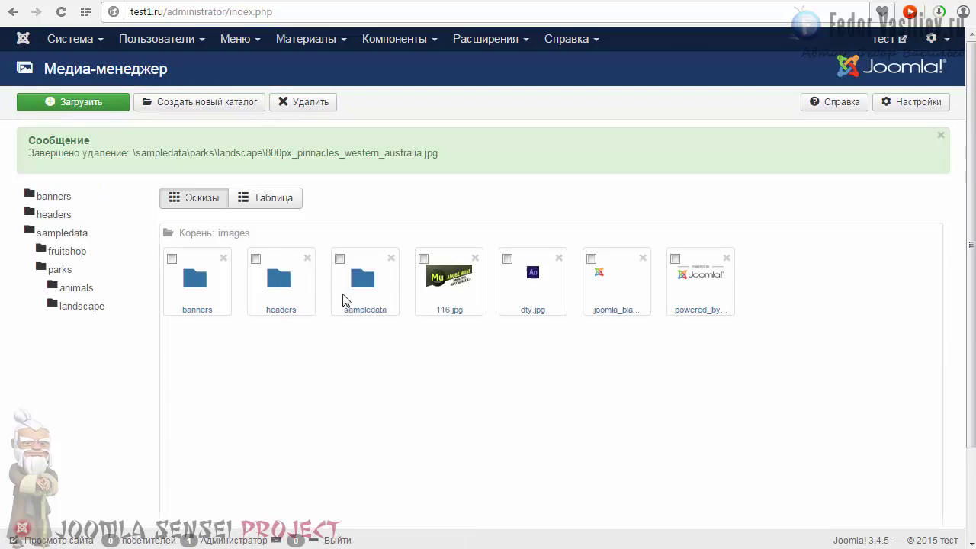
Delete powered_by.png from the root images folder using the table view, and return the listing to thumbnails.
{"action": "left_click", "coordinate": [276, 198]}
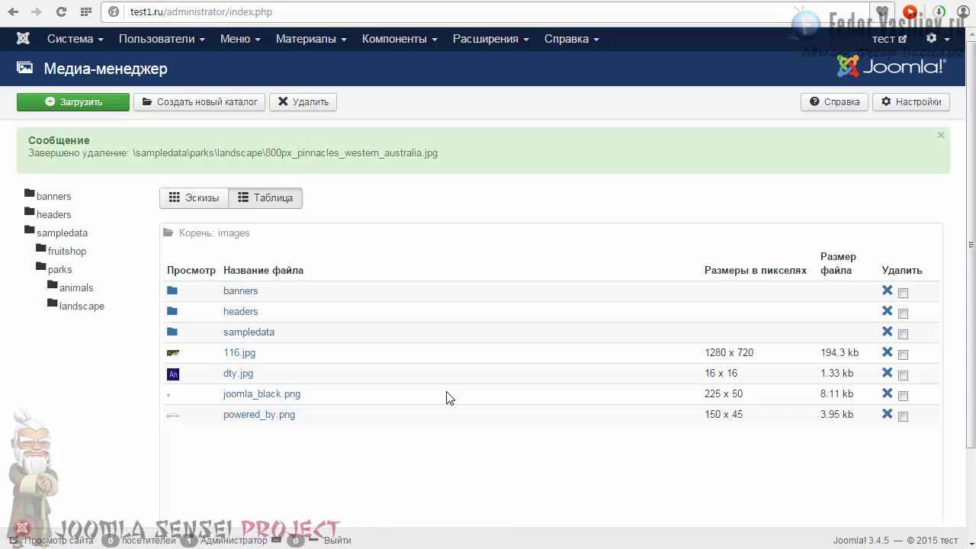
{"action": "left_click", "coordinate": [902, 417]}
{"action": "left_click", "coordinate": [887, 414]}
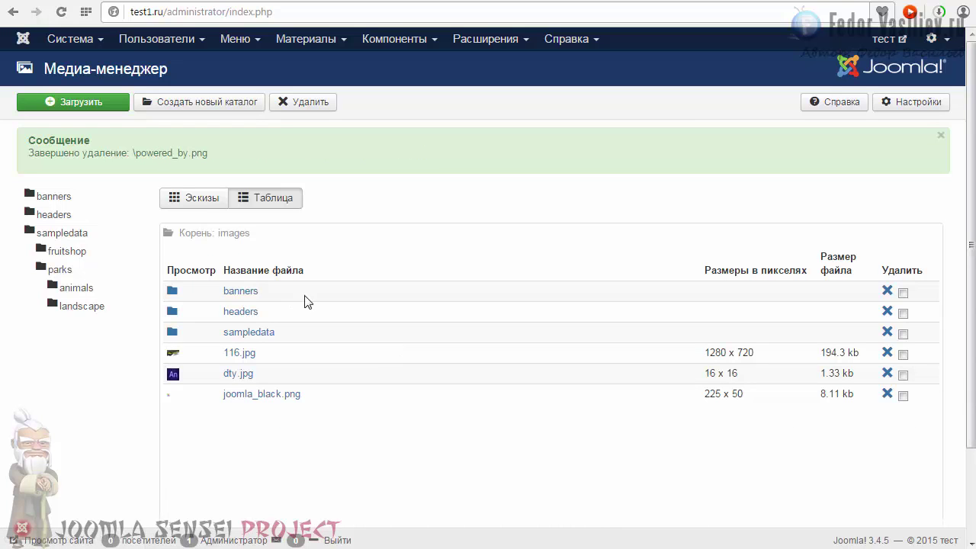
{"action": "left_click", "coordinate": [187, 199]}
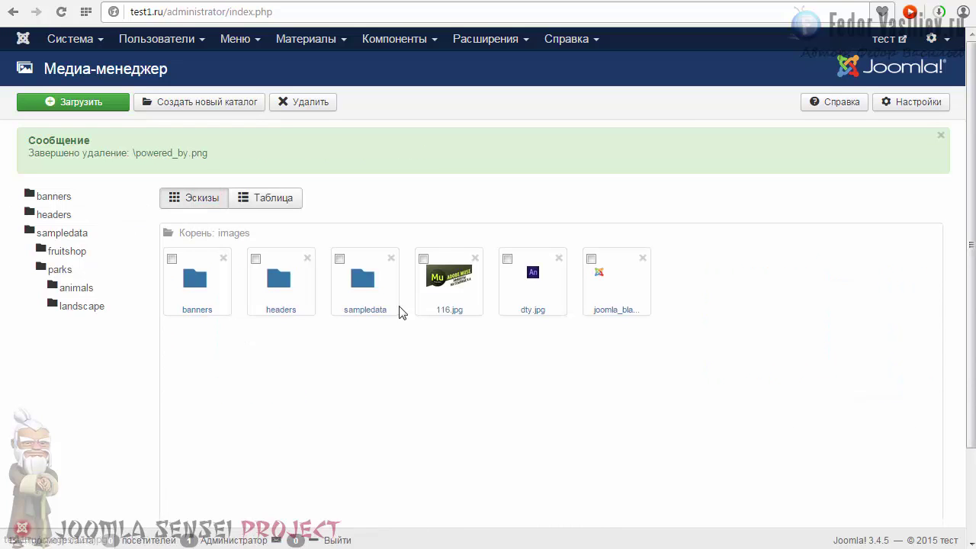
{"action": "scroll", "coordinate": [364, 297], "scroll_direction": "down", "scroll_amount": 2}
{"action": "scroll", "coordinate": [305, 251], "scroll_direction": "up", "scroll_amount": 2}
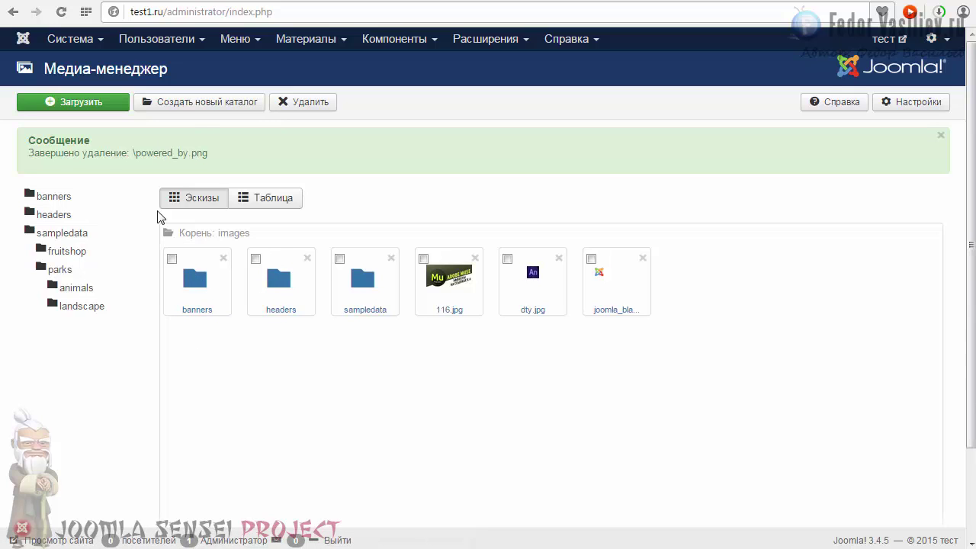
Create a new folder named foto in the root images folder and read the returned message.
{"action": "left_click", "coordinate": [183, 102]}
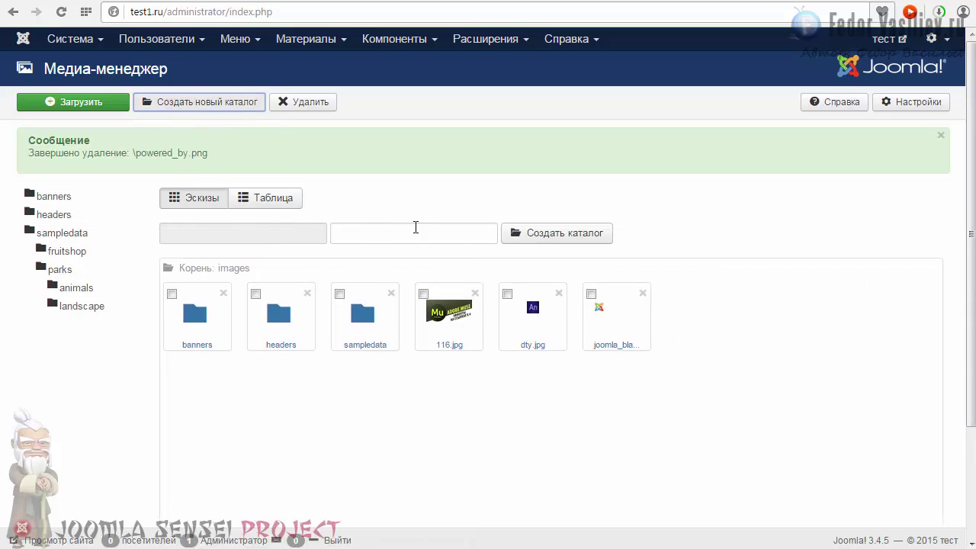
{"action": "left_click", "coordinate": [373, 233]}
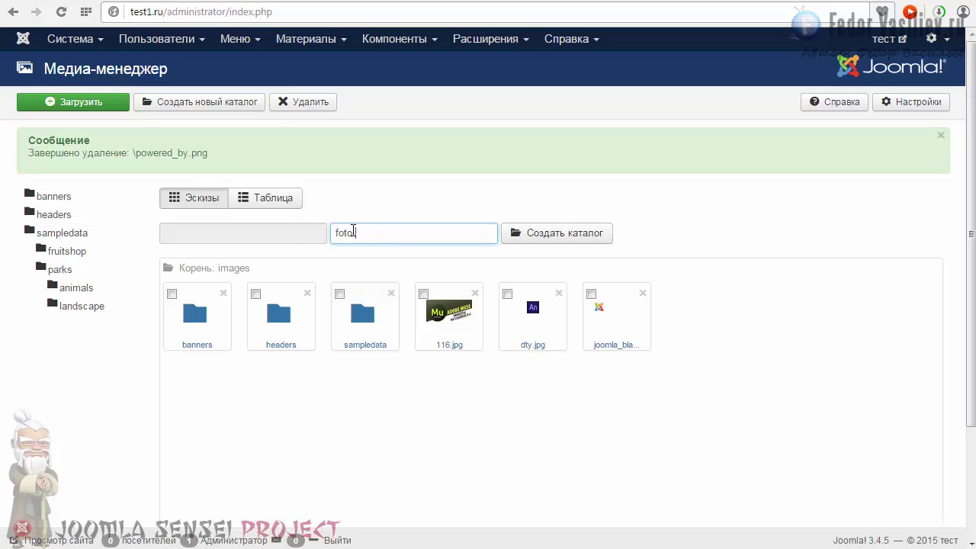
{"action": "left_click", "coordinate": [530, 242]}
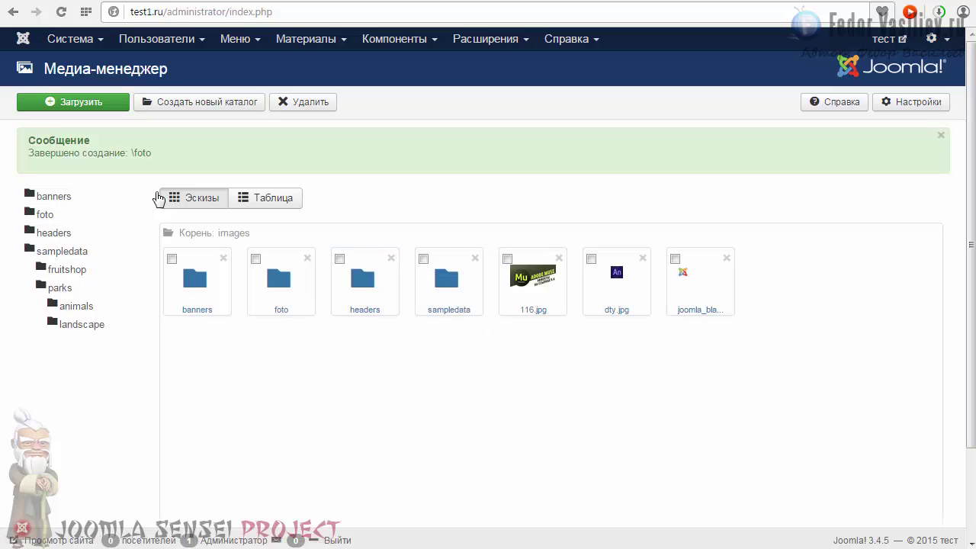
{"action": "left_click_drag", "start_coordinate": [33, 154], "coordinate": [99, 152]}
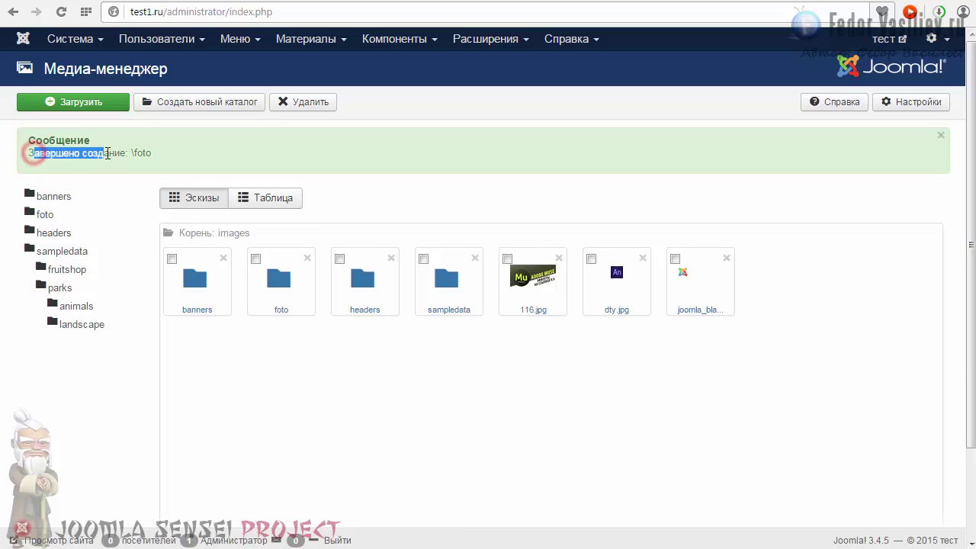
{"action": "left_click", "coordinate": [106, 152]}
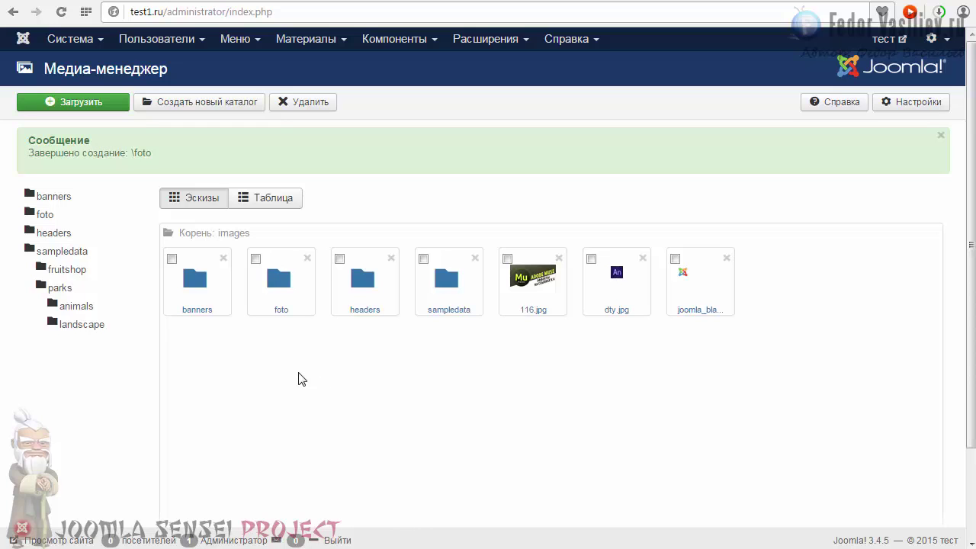
Open the new foto folder and look over its contents.
{"action": "left_click", "coordinate": [279, 285]}
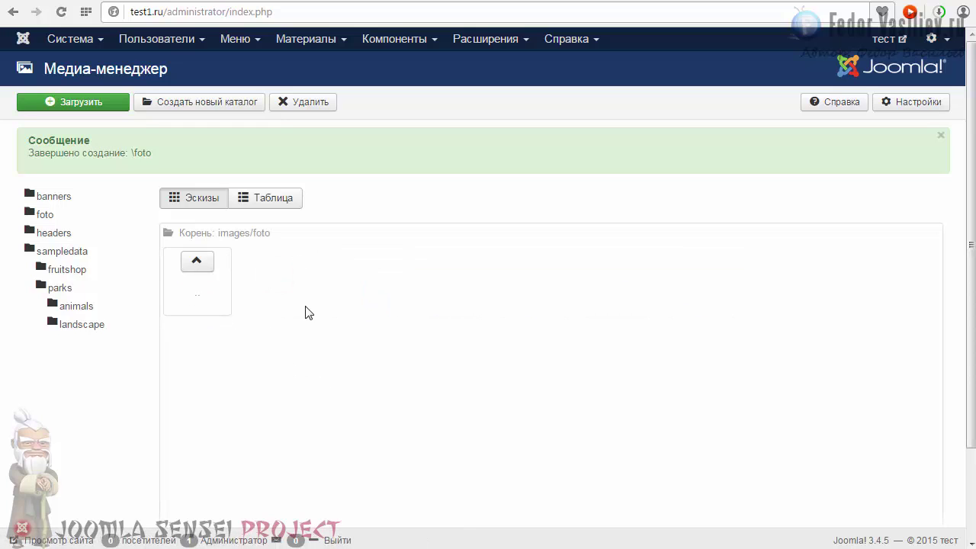
{"action": "scroll", "coordinate": [374, 365], "scroll_direction": "down", "scroll_amount": 3}
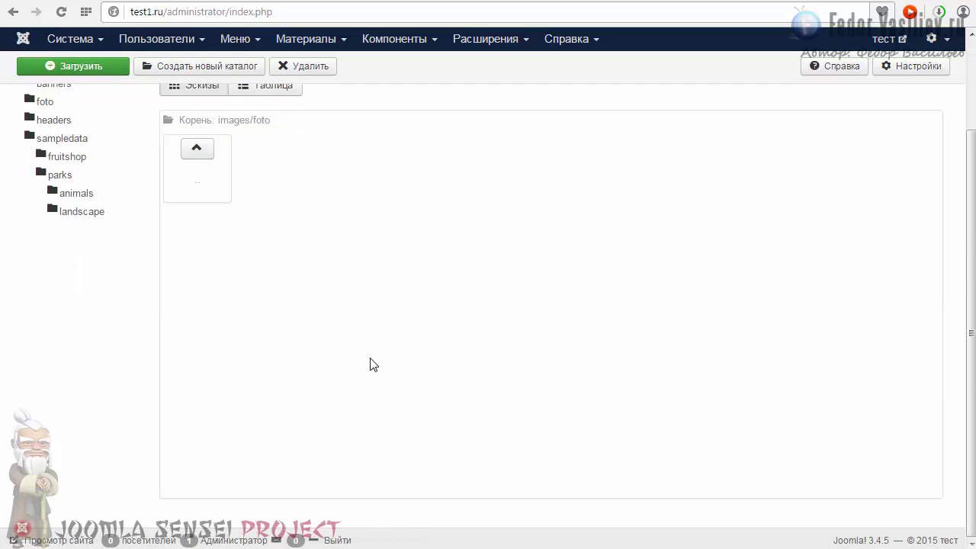
{"action": "scroll", "coordinate": [373, 364], "scroll_direction": "up", "scroll_amount": 3}
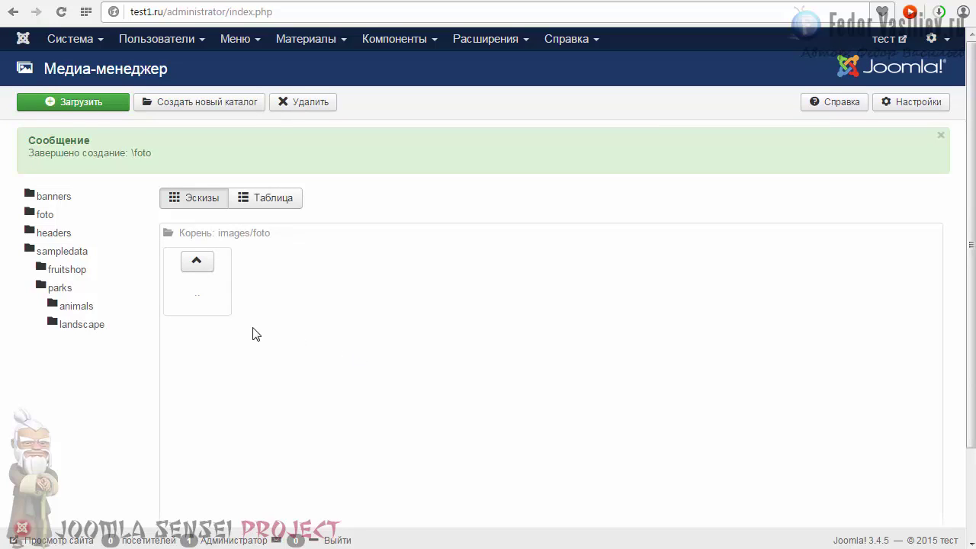
Upload 15.jpeg, 16.jpeg, 23.jpeg, 25.jpeg and 09349a757ece5020e70cc7a2e897a47d.png together into the foto folder.
{"action": "left_click", "coordinate": [79, 104]}
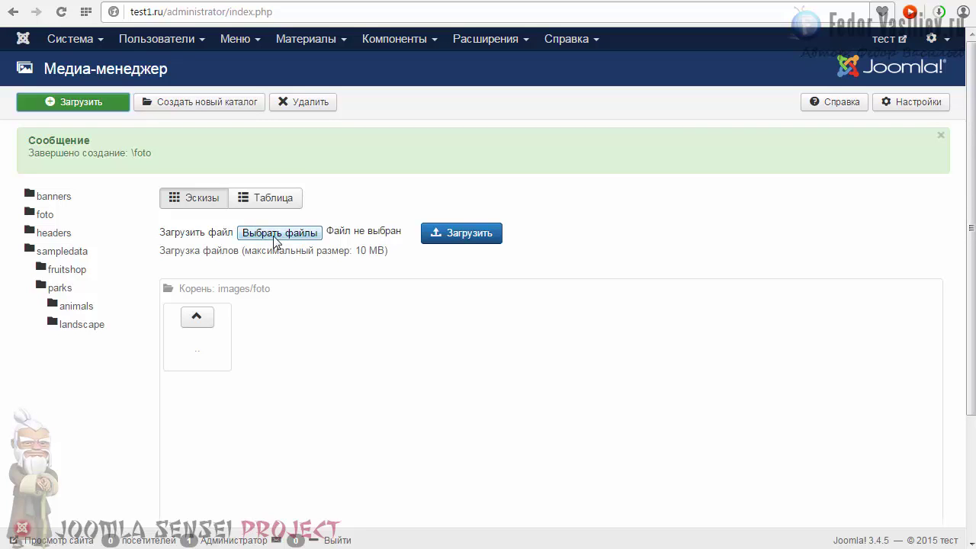
{"action": "left_click", "coordinate": [271, 233]}
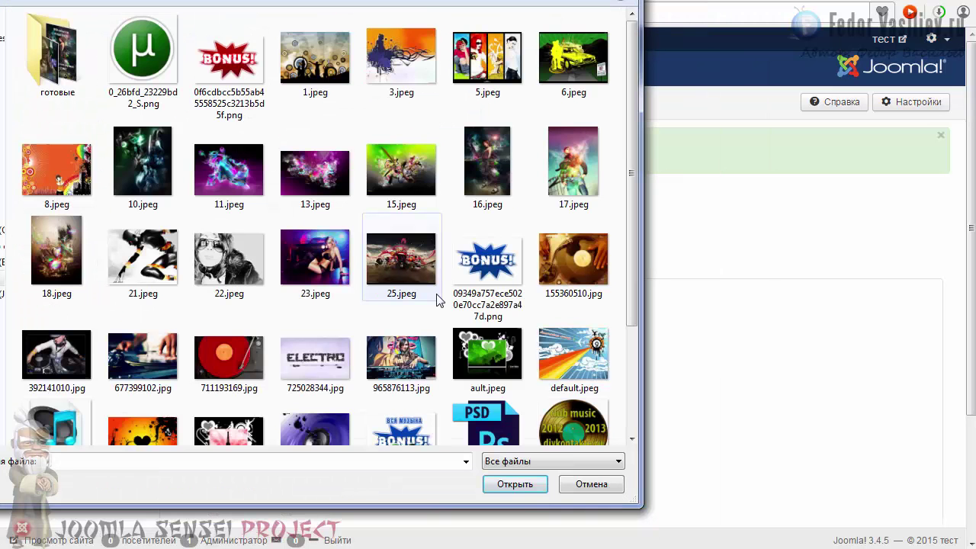
{"action": "left_click", "coordinate": [395, 263]}
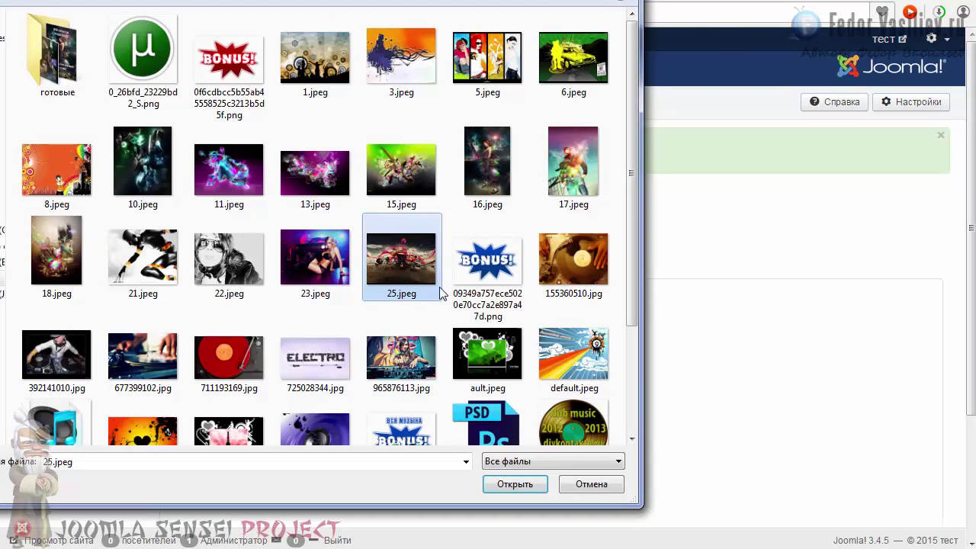
{"action": "left_click", "coordinate": [470, 279], "text": "ctrl"}
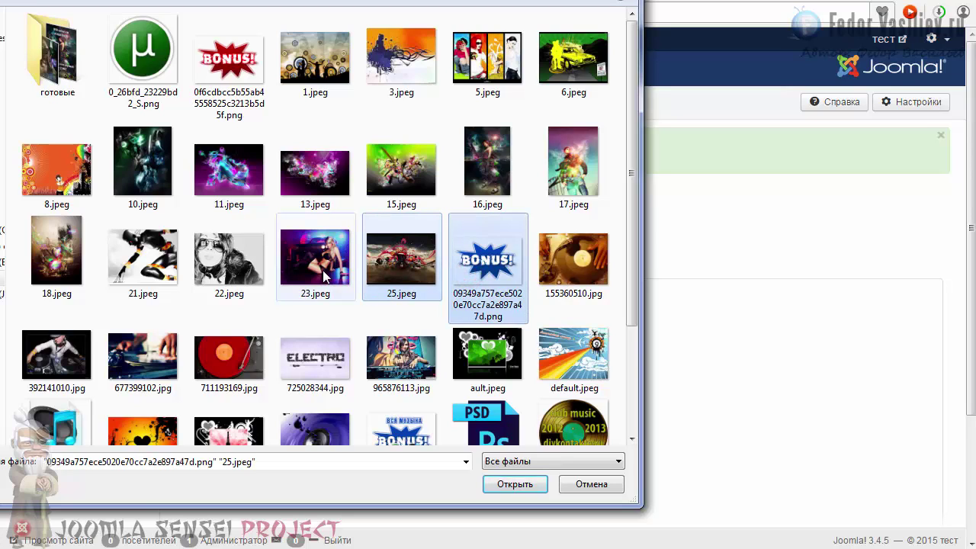
{"action": "left_click", "coordinate": [324, 276], "text": "ctrl"}
{"action": "left_click", "coordinate": [396, 176], "text": "ctrl"}
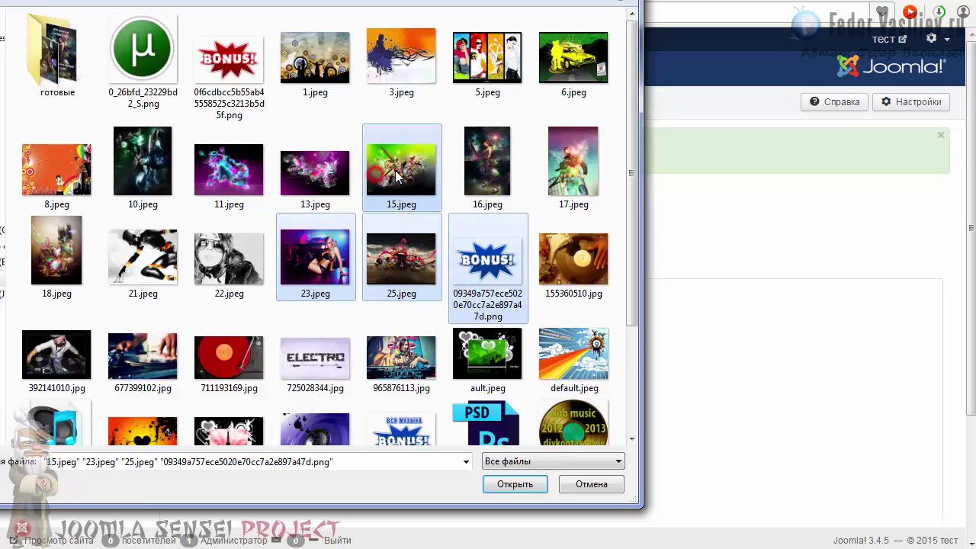
{"action": "left_click", "coordinate": [488, 161], "text": "ctrl"}
{"action": "left_click", "coordinate": [505, 485]}
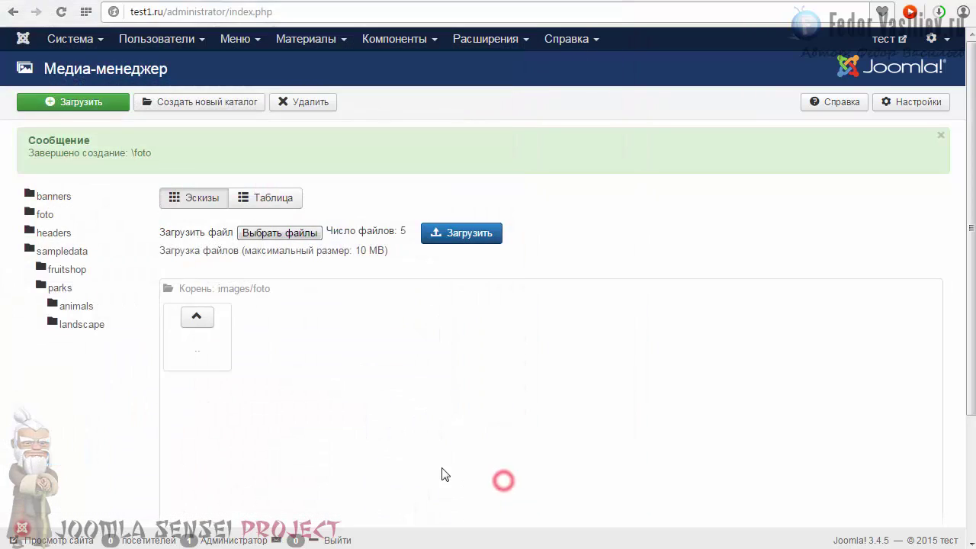
{"action": "left_click", "coordinate": [460, 237]}
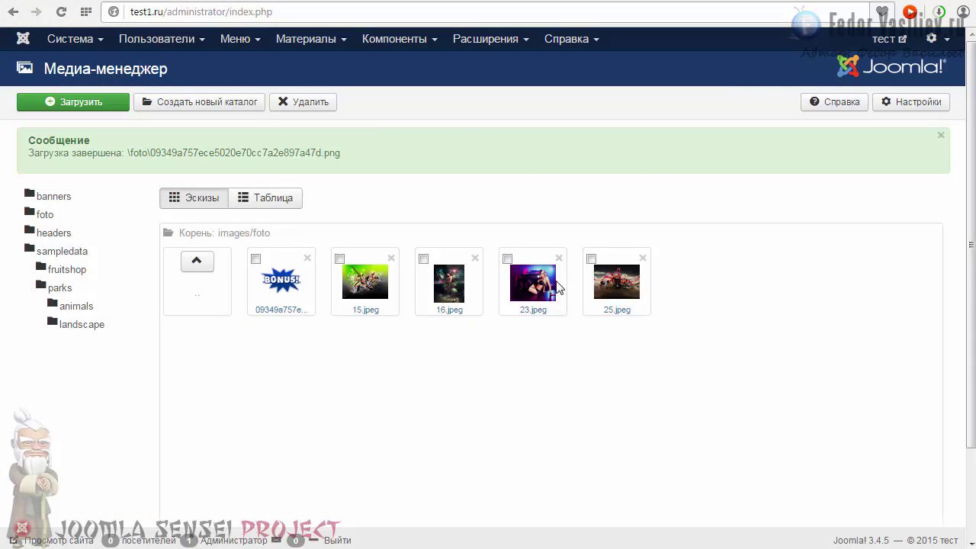
Look over the uploaded images, go up to the root images folder, and reopen and leave the foto folder.
{"action": "scroll", "coordinate": [575, 314], "scroll_direction": "down", "scroll_amount": 2}
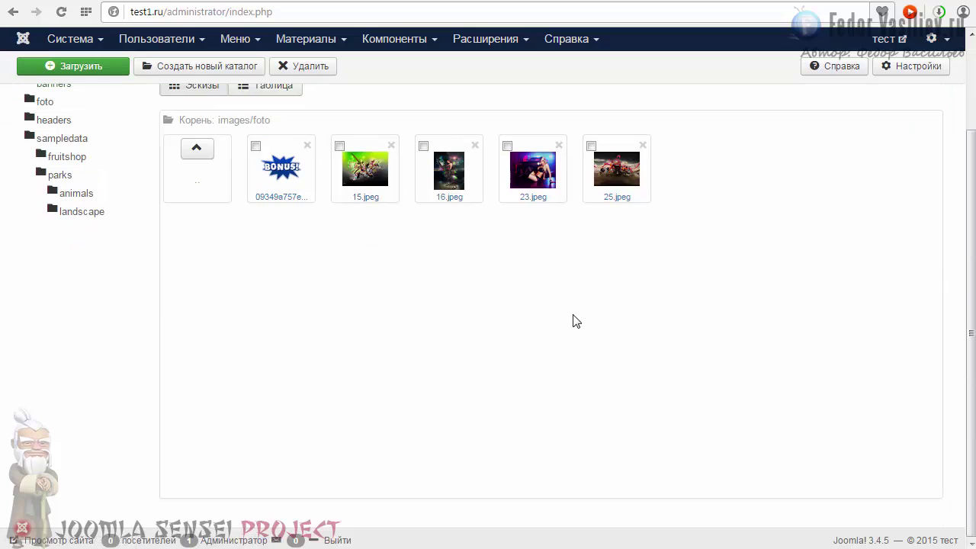
{"action": "scroll", "coordinate": [573, 321], "scroll_direction": "up", "scroll_amount": 2}
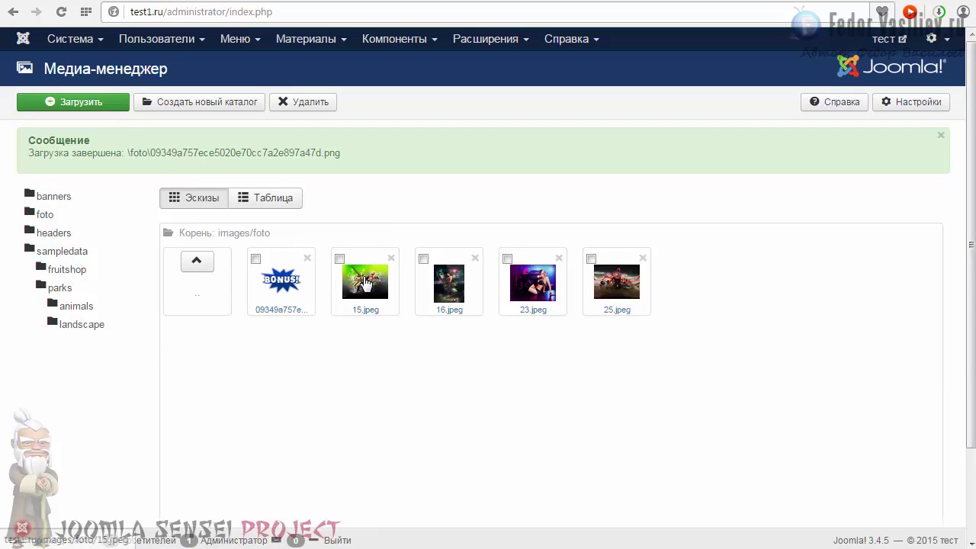
{"action": "left_click", "coordinate": [197, 261]}
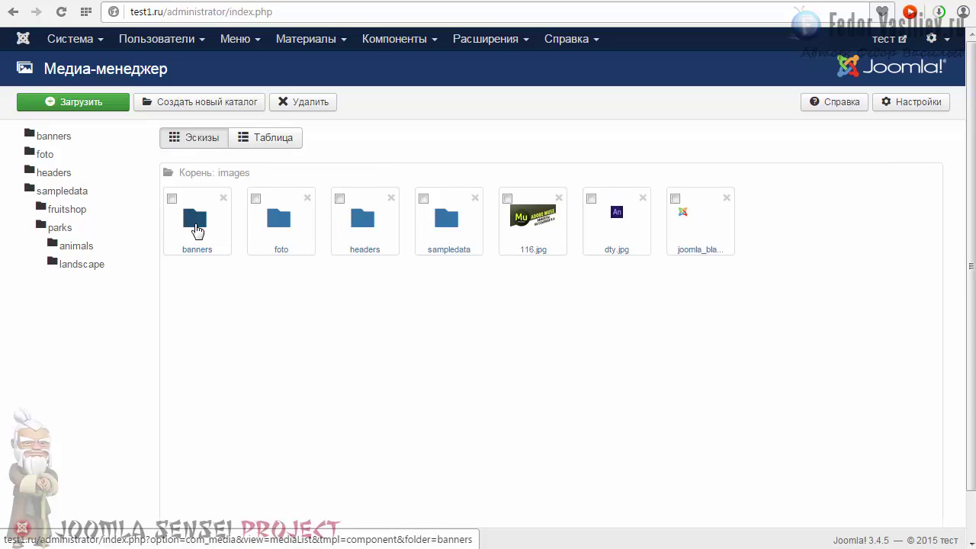
{"action": "left_click", "coordinate": [283, 221]}
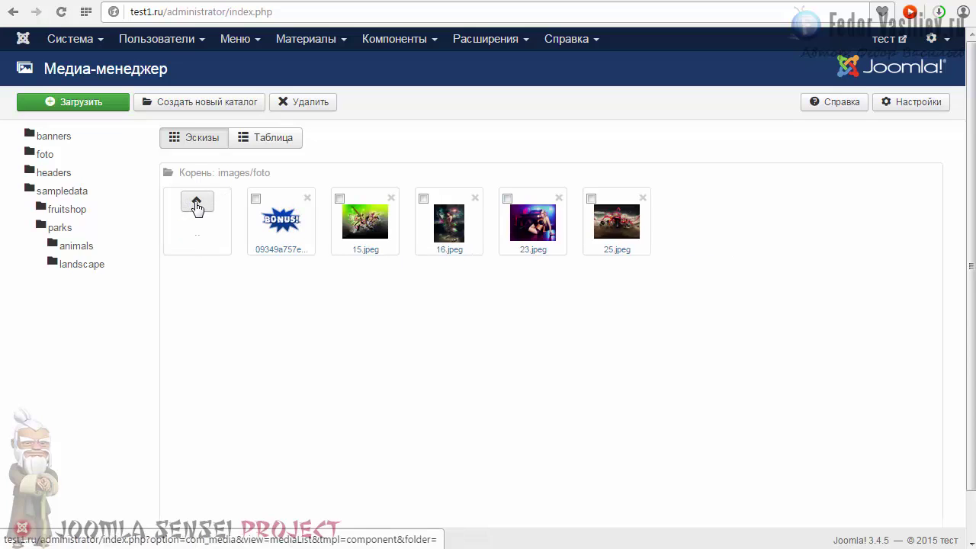
{"action": "left_click", "coordinate": [197, 205]}
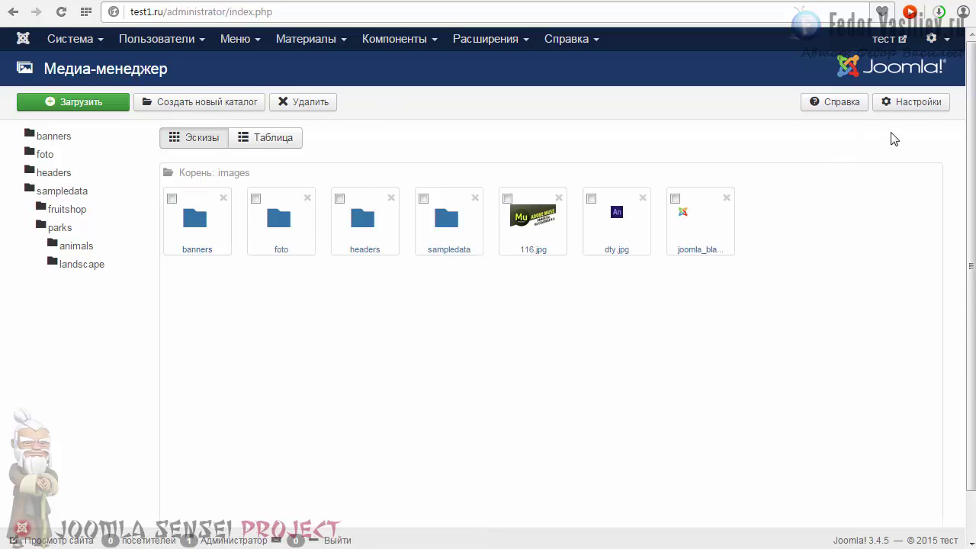
Open the Media Manager settings and examine the full list of allowed file extensions.
{"action": "left_click", "coordinate": [902, 107]}
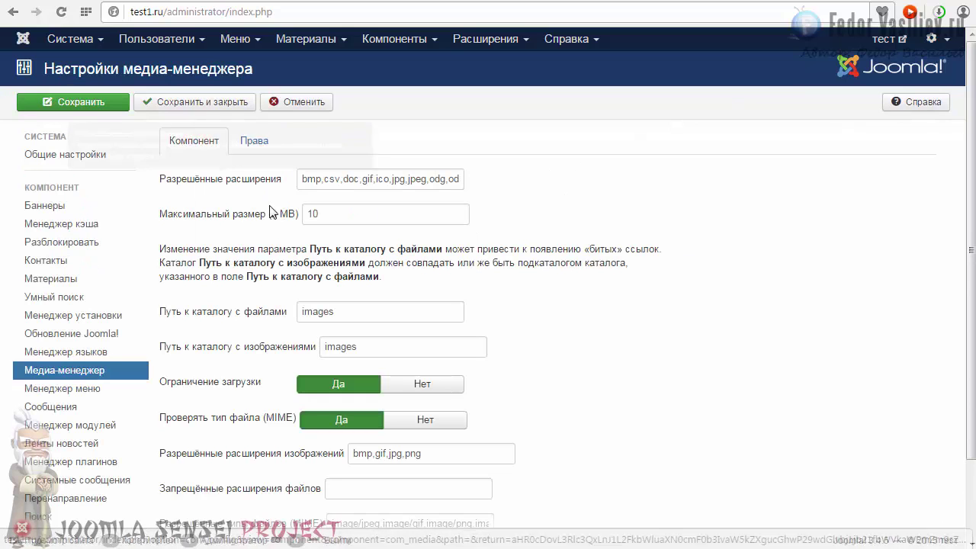
{"action": "mouse_move", "coordinate": [172, 186]}
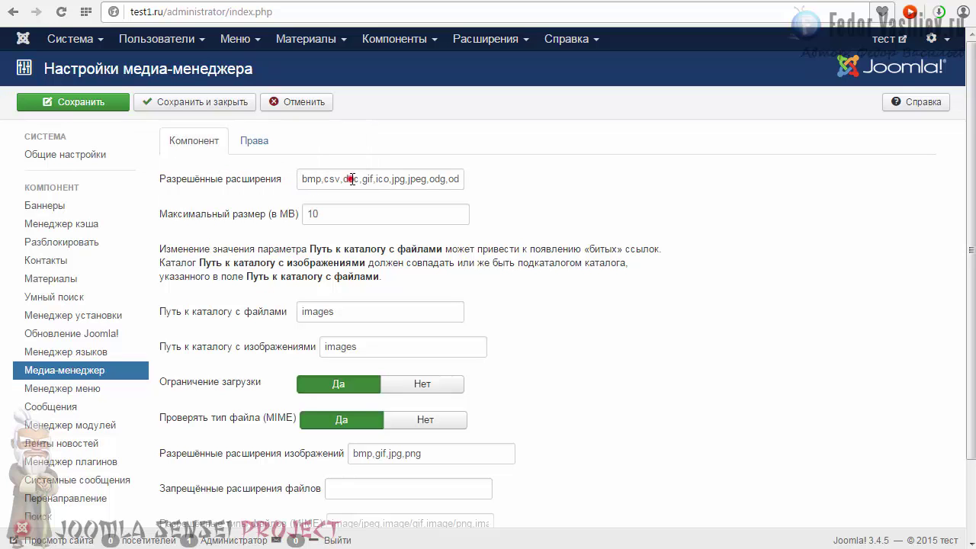
{"action": "left_click_drag", "start_coordinate": [352, 178], "coordinate": [571, 175]}
{"action": "left_click_drag", "start_coordinate": [416, 179], "coordinate": [534, 179]}
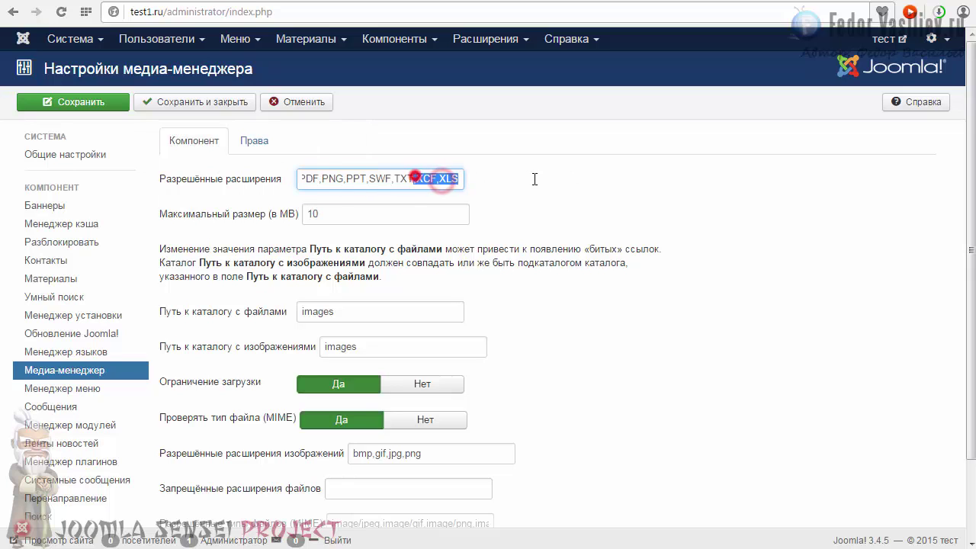
Set the maximum upload size in the Media Manager settings to 50 MB.
{"action": "left_click", "coordinate": [452, 177]}
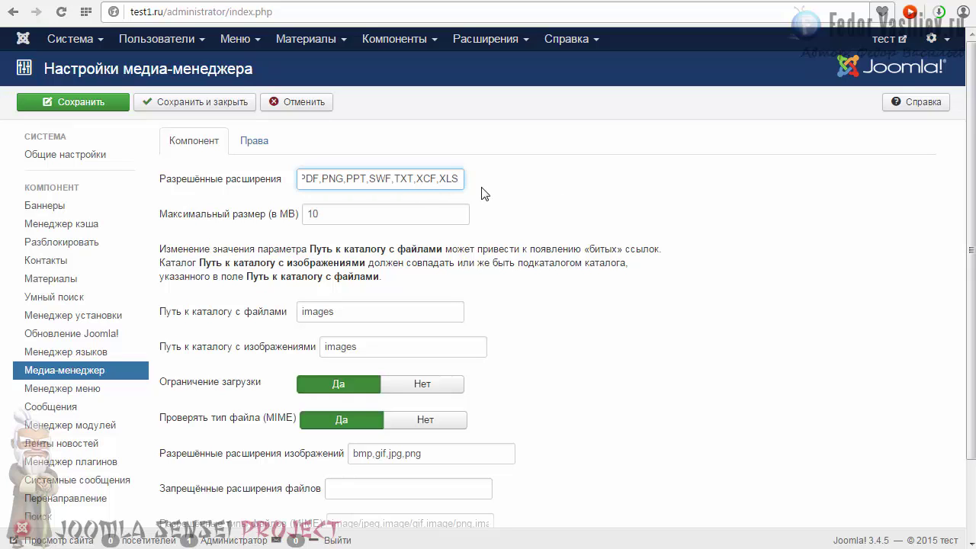
{"action": "mouse_move", "coordinate": [180, 222]}
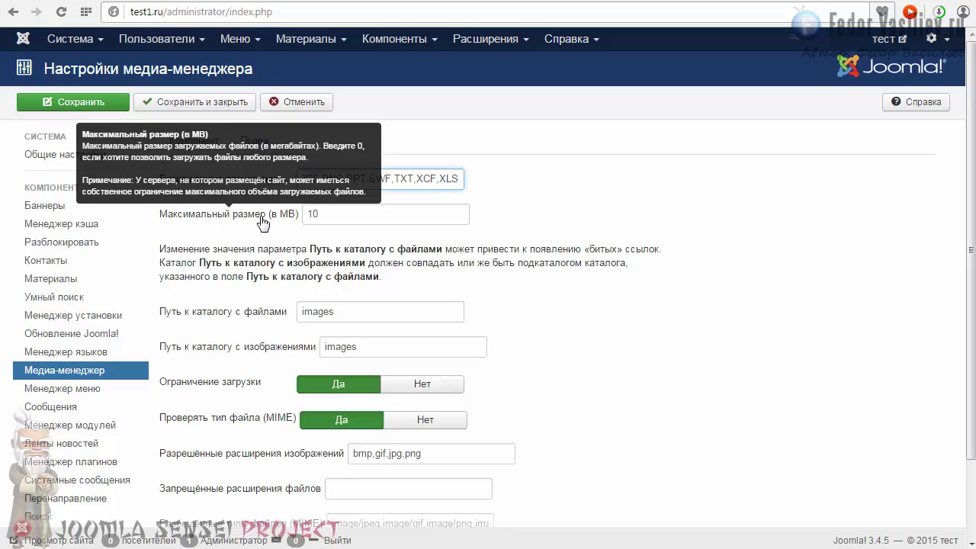
{"action": "left_click", "coordinate": [321, 215]}
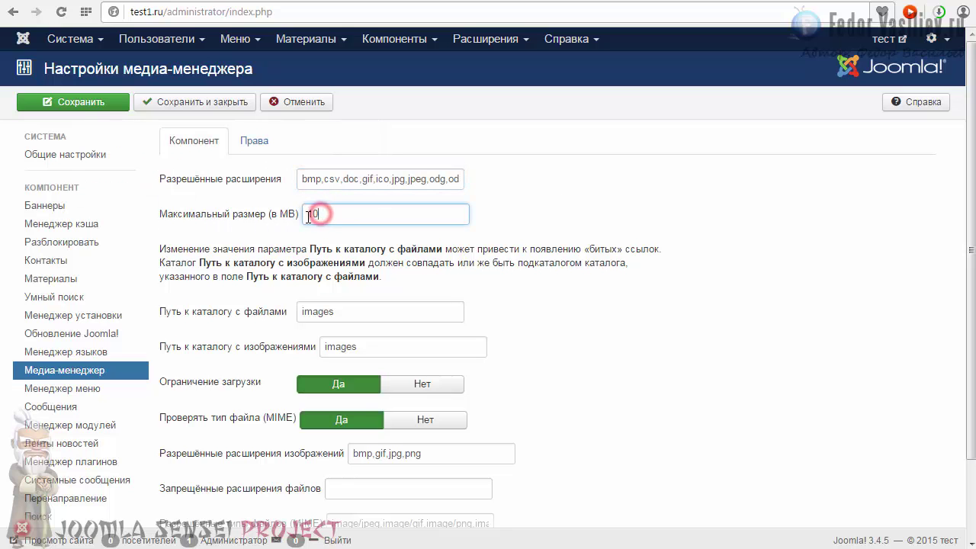
{"action": "left_click", "coordinate": [317, 215]}
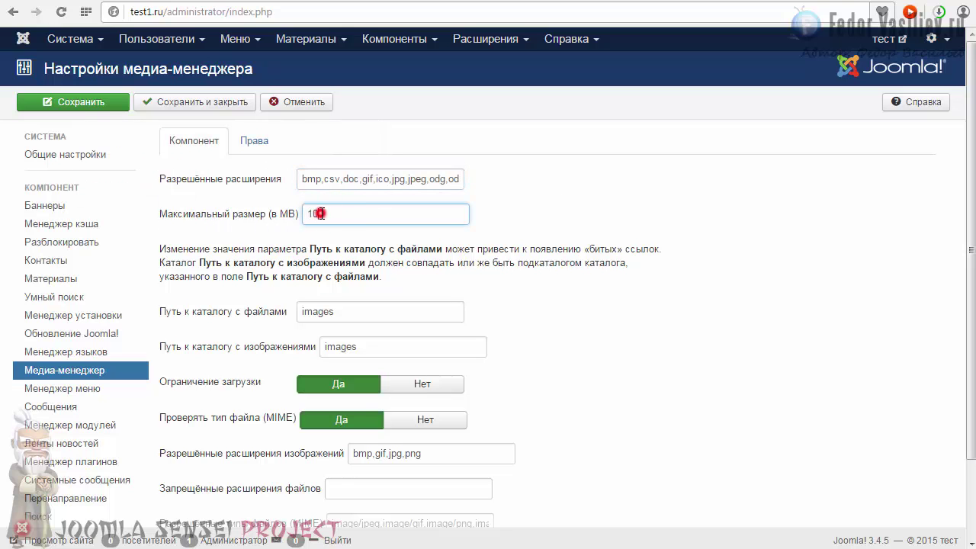
{"action": "left_click_drag", "start_coordinate": [321, 214], "coordinate": [305, 216]}
{"action": "left_click", "coordinate": [345, 241]}
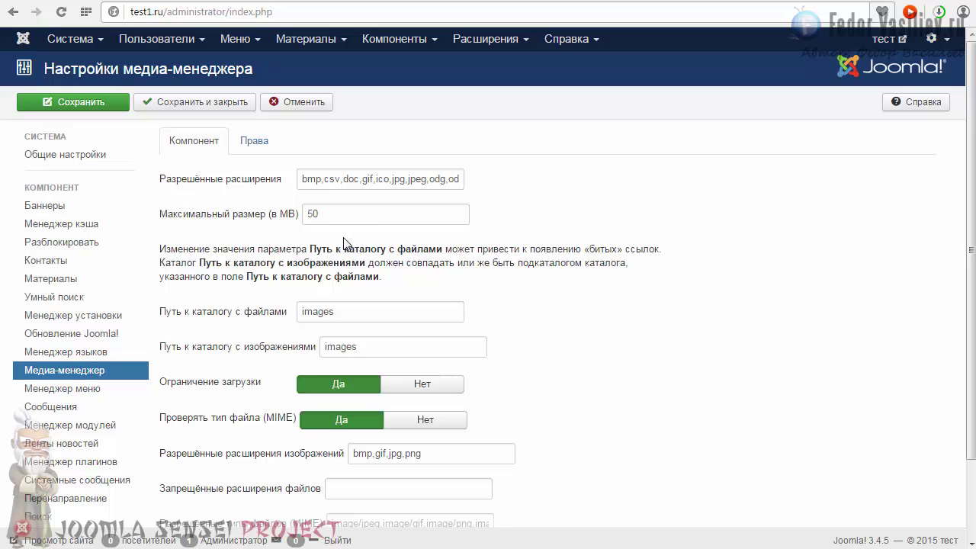
Examine the file and image folder paths and the remaining upload restriction options of the Media Manager.
{"action": "left_click", "coordinate": [357, 312]}
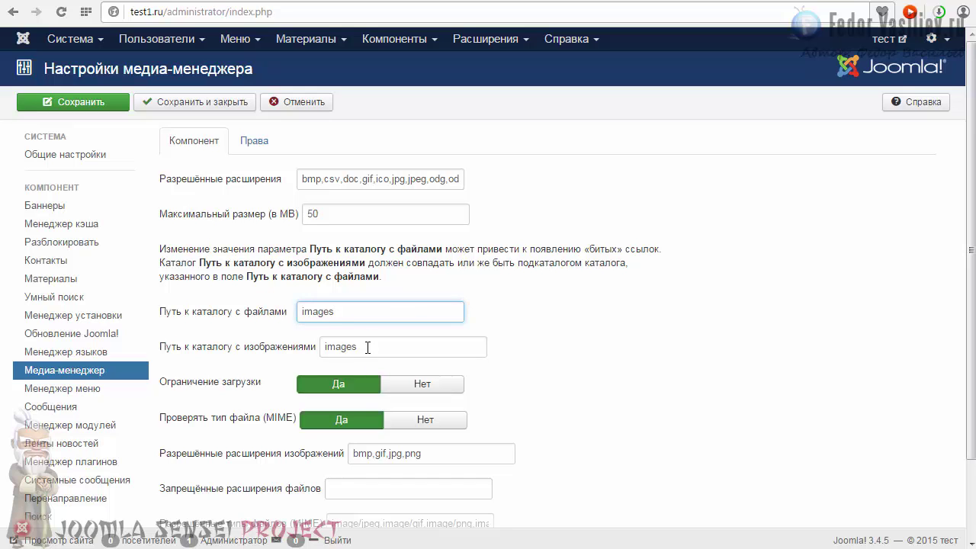
{"action": "left_click", "coordinate": [365, 346]}
{"action": "left_click", "coordinate": [356, 311]}
{"action": "scroll", "coordinate": [962, 325], "scroll_direction": "down", "scroll_amount": 1}
{"action": "left_click", "coordinate": [317, 153]}
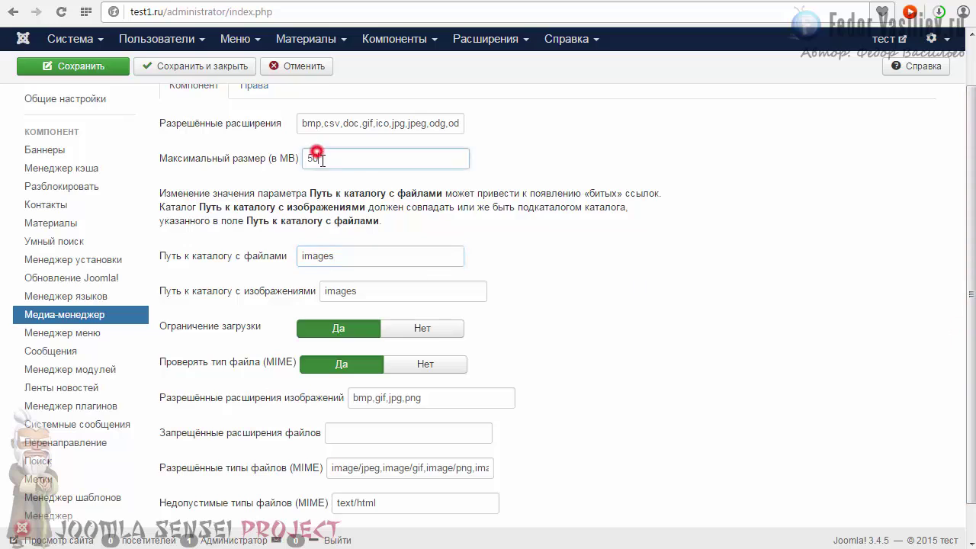
{"action": "scroll", "coordinate": [967, 448], "scroll_direction": "down", "scroll_amount": 1}
{"action": "scroll", "coordinate": [970, 396], "scroll_direction": "up", "scroll_amount": 2}
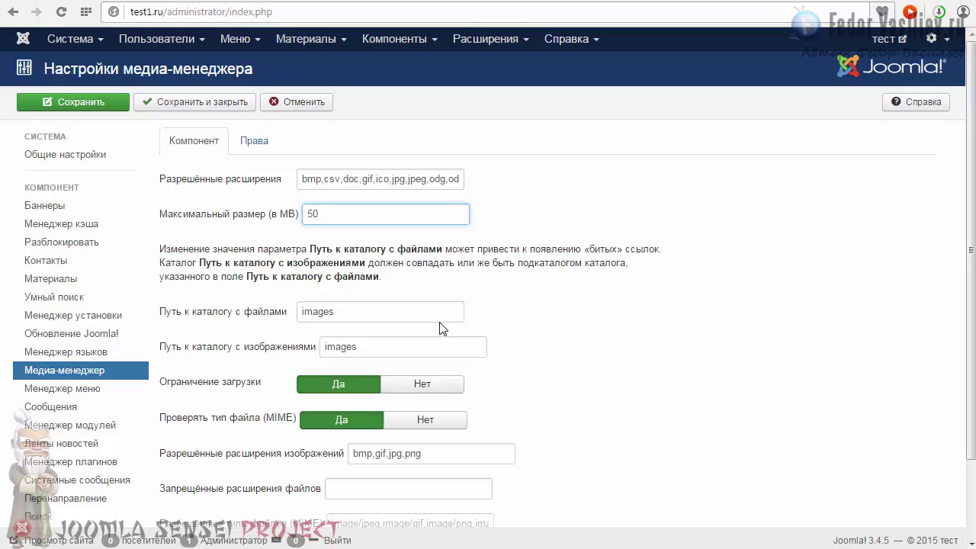
Set the maximum upload size back to 10 MB.
{"action": "left_click", "coordinate": [331, 218]}
{"action": "double_click", "coordinate": [313, 215]}
{"action": "type", "text": "1"}
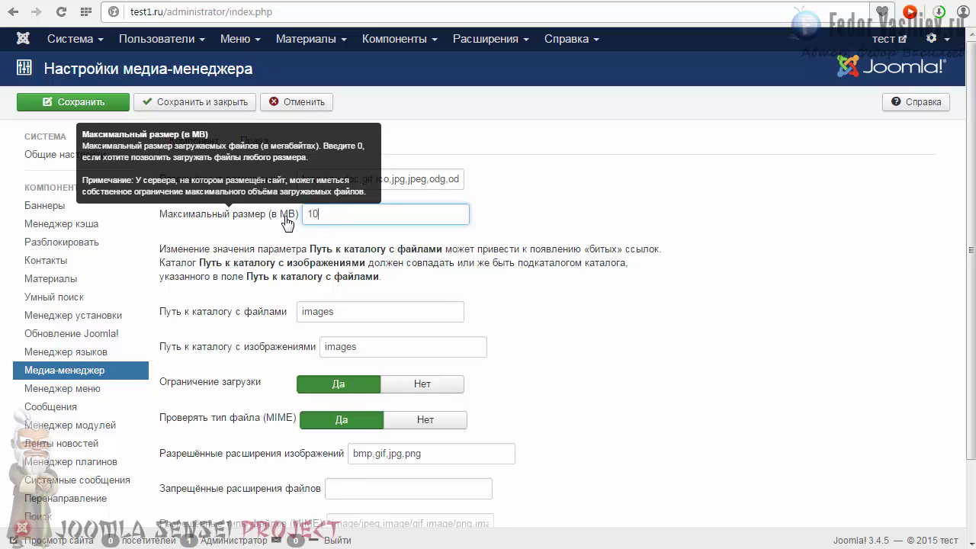
{"action": "left_click", "coordinate": [358, 207]}
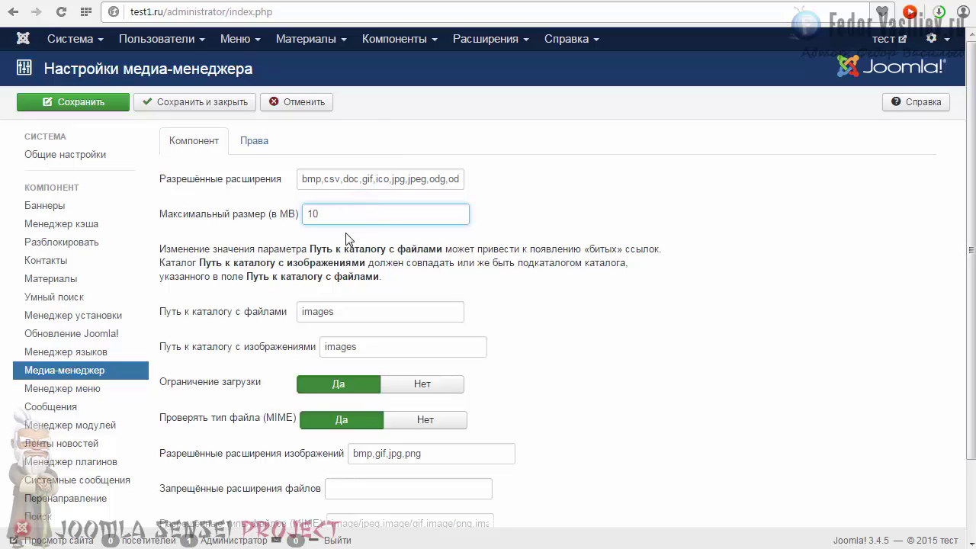
Review the folder paths, allowed MIME types, allowed extensions and maximum size settings once more.
{"action": "scroll", "coordinate": [345, 232], "scroll_direction": "down", "scroll_amount": 1}
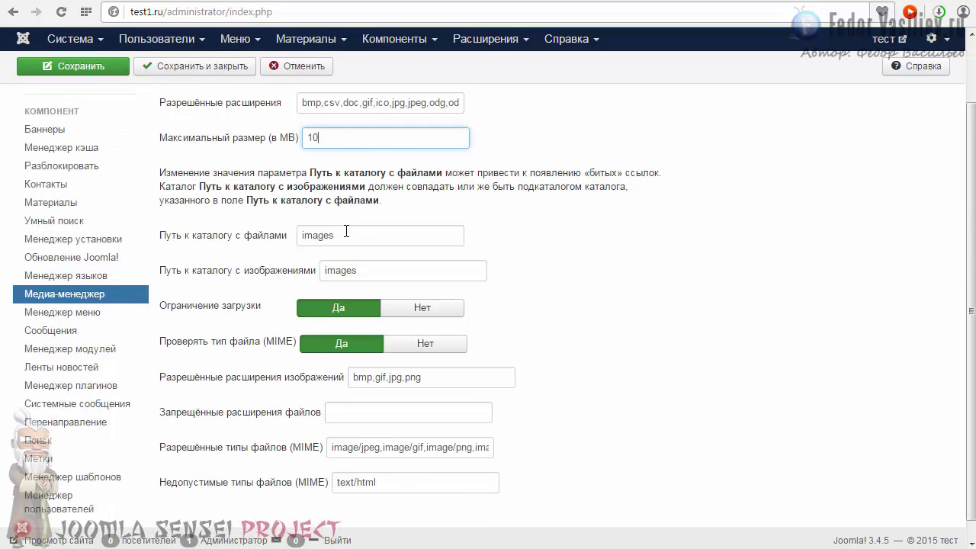
{"action": "double_click", "coordinate": [350, 231]}
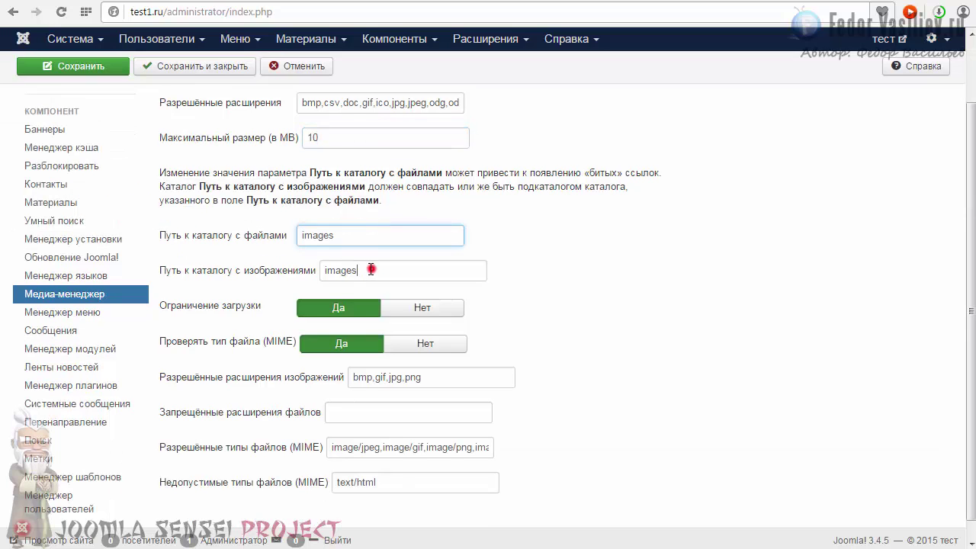
{"action": "double_click", "coordinate": [371, 268]}
{"action": "scroll", "coordinate": [521, 237], "scroll_direction": "down", "scroll_amount": 1}
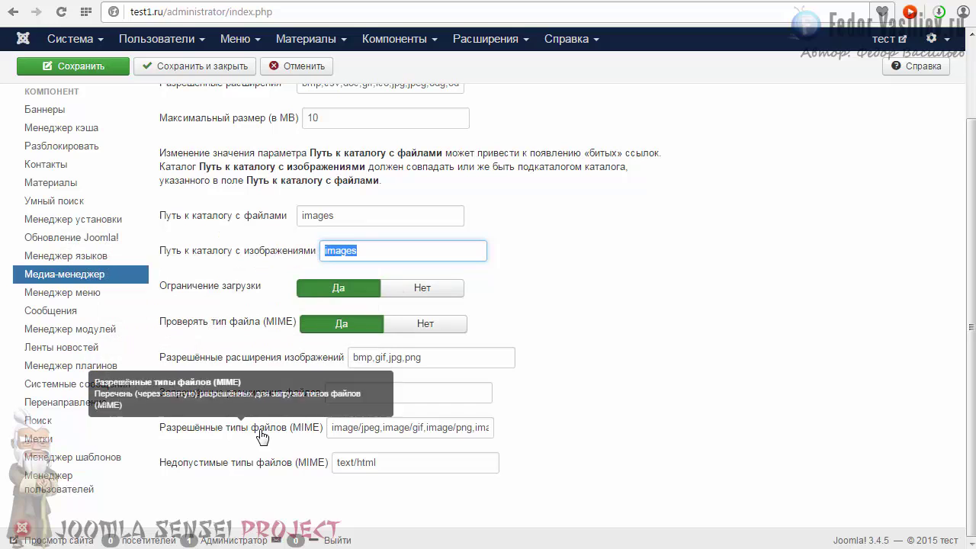
{"action": "scroll", "coordinate": [506, 389], "scroll_direction": "up", "scroll_amount": 2}
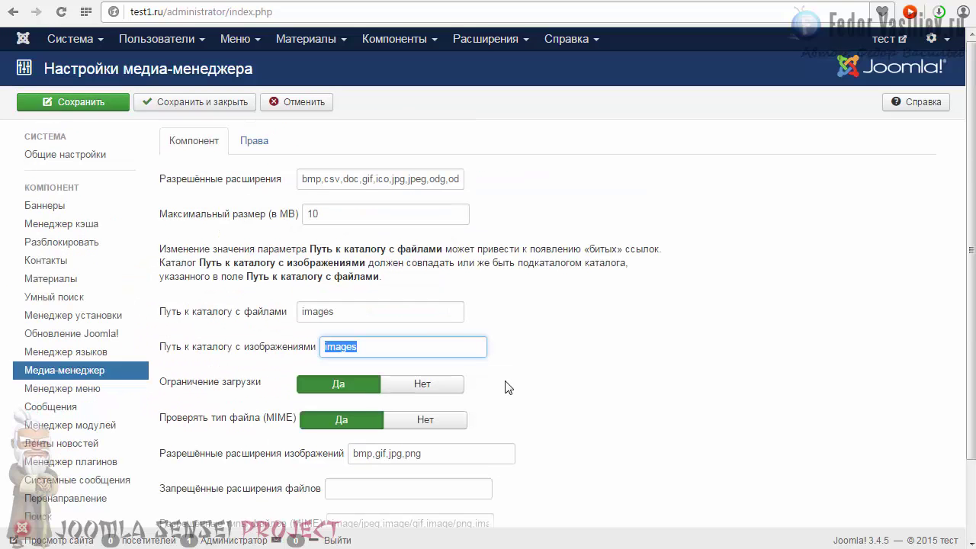
{"action": "triple_click", "coordinate": [364, 180]}
{"action": "left_click", "coordinate": [317, 179]}
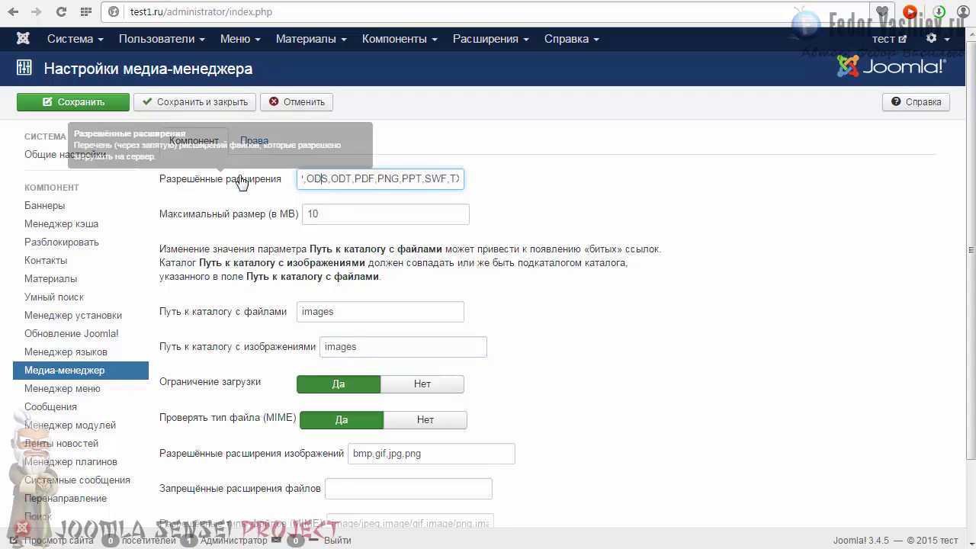
{"action": "left_click", "coordinate": [326, 213]}
{"action": "left_click", "coordinate": [349, 212]}
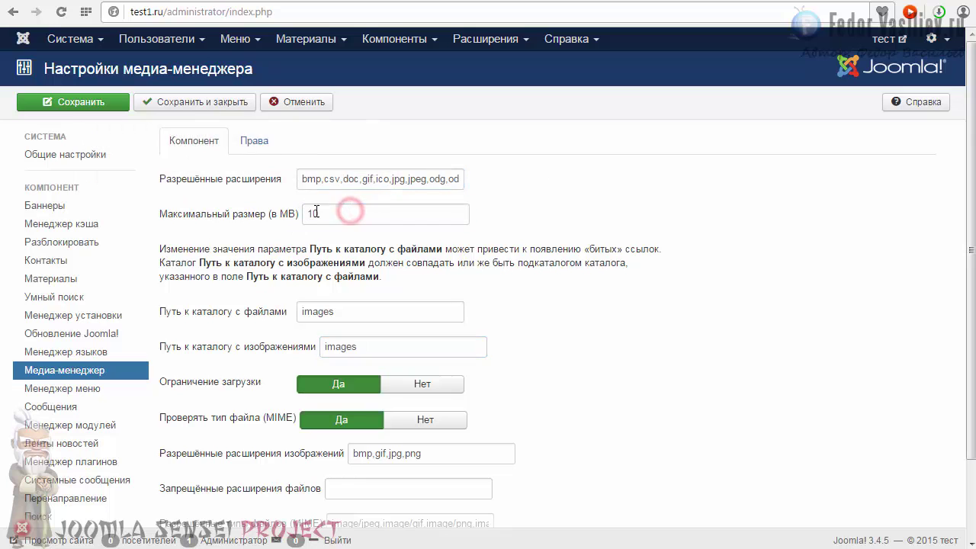
Save and close the Media Manager settings, and start creating a new article.
{"action": "left_click", "coordinate": [174, 106]}
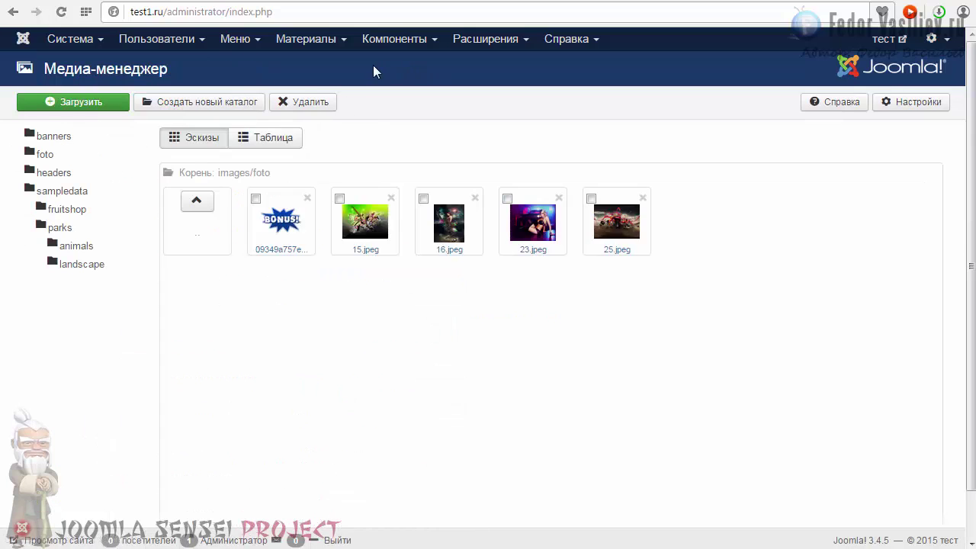
{"action": "left_click", "coordinate": [310, 38]}
{"action": "mouse_move", "coordinate": [316, 68]}
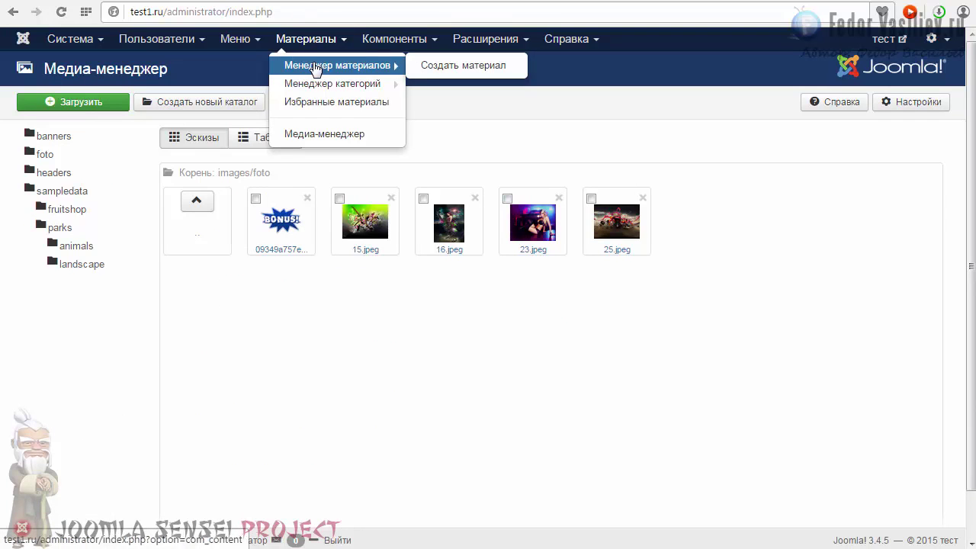
{"action": "left_click", "coordinate": [482, 62]}
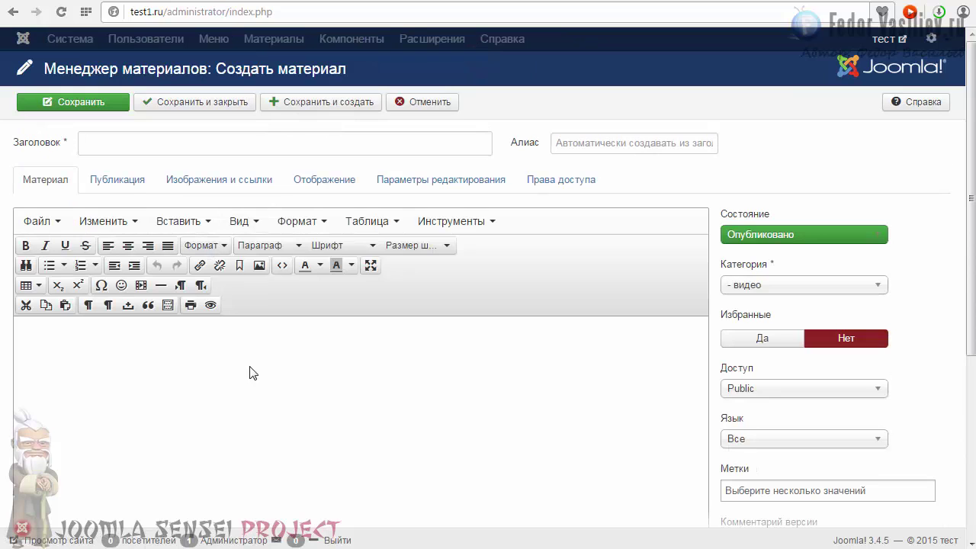
Insert the image 25.jpeg from the foto folder into the body of the new article.
{"action": "scroll", "coordinate": [174, 333], "scroll_direction": "down", "scroll_amount": 5}
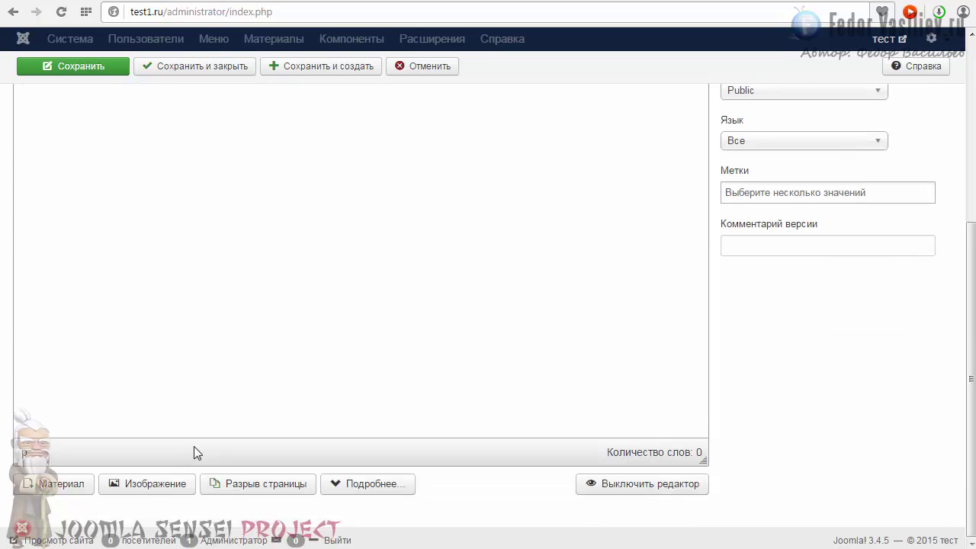
{"action": "left_click", "coordinate": [159, 487]}
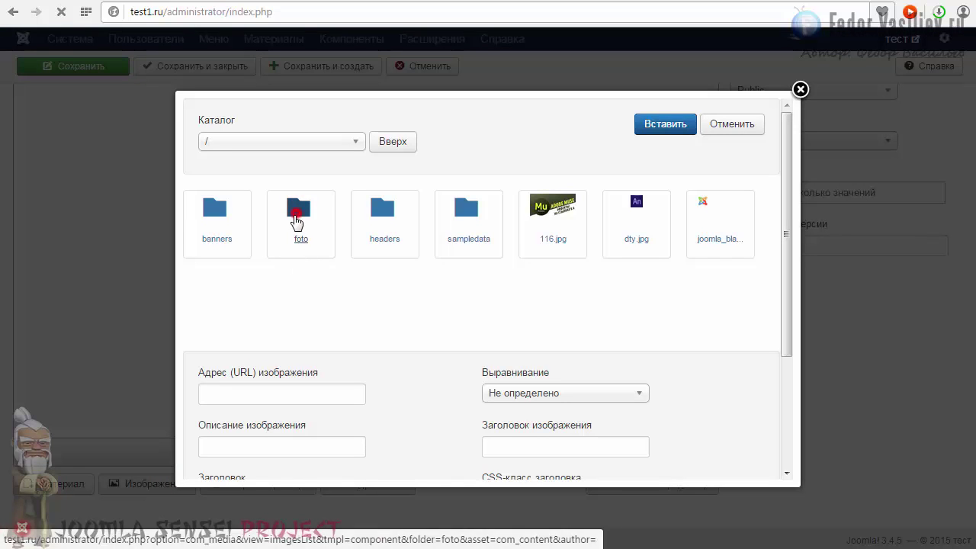
{"action": "left_click", "coordinate": [298, 223]}
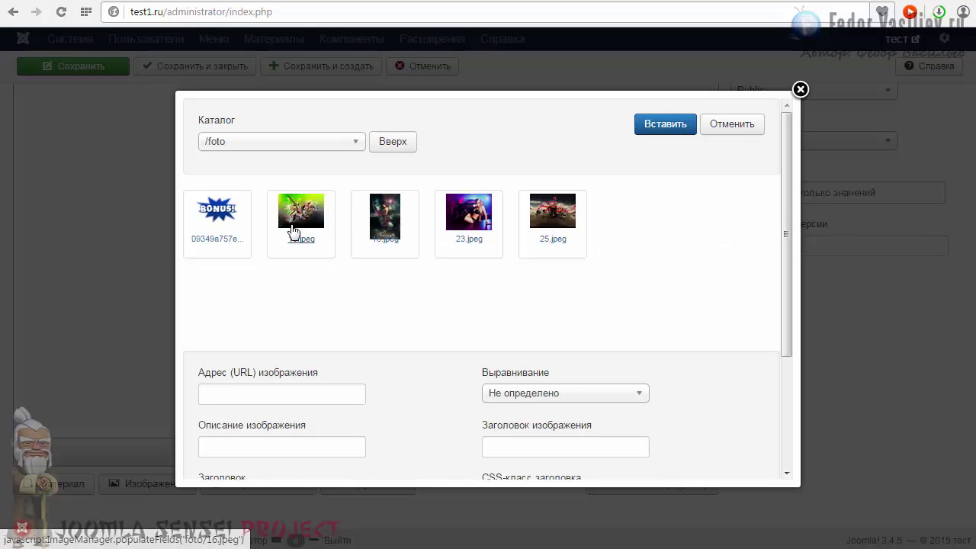
{"action": "scroll", "coordinate": [316, 262], "scroll_direction": "down", "scroll_amount": 1}
{"action": "scroll", "coordinate": [438, 265], "scroll_direction": "up", "scroll_amount": 1}
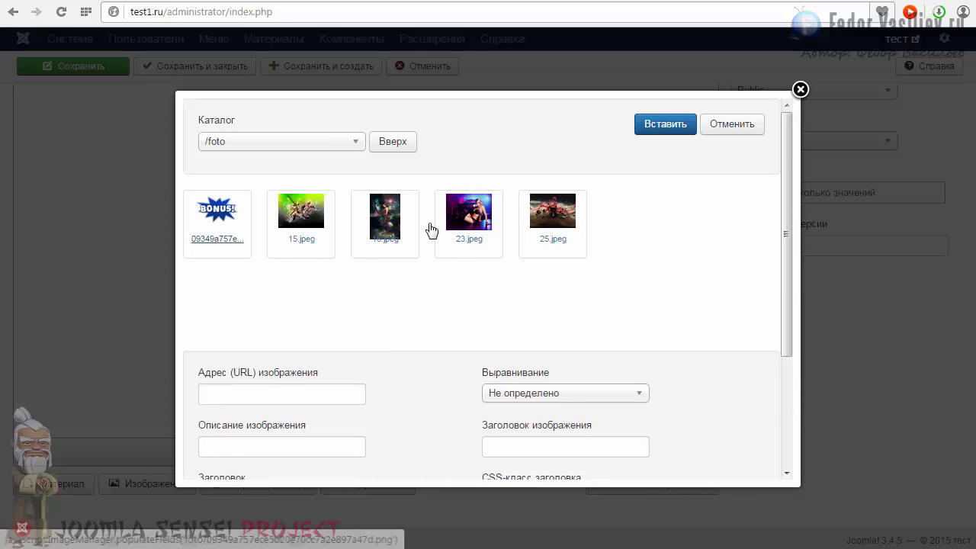
{"action": "left_click", "coordinate": [467, 215]}
{"action": "left_click", "coordinate": [555, 218]}
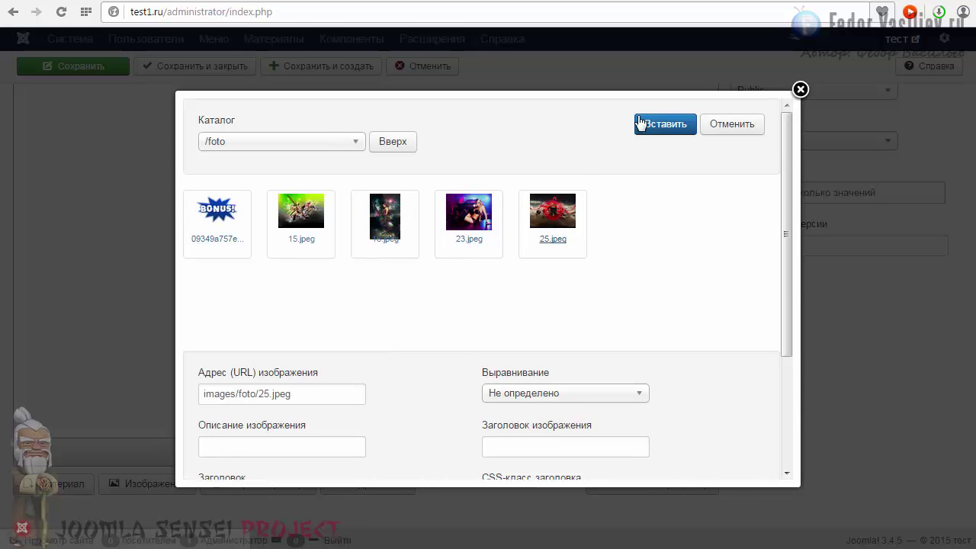
{"action": "left_click", "coordinate": [643, 125]}
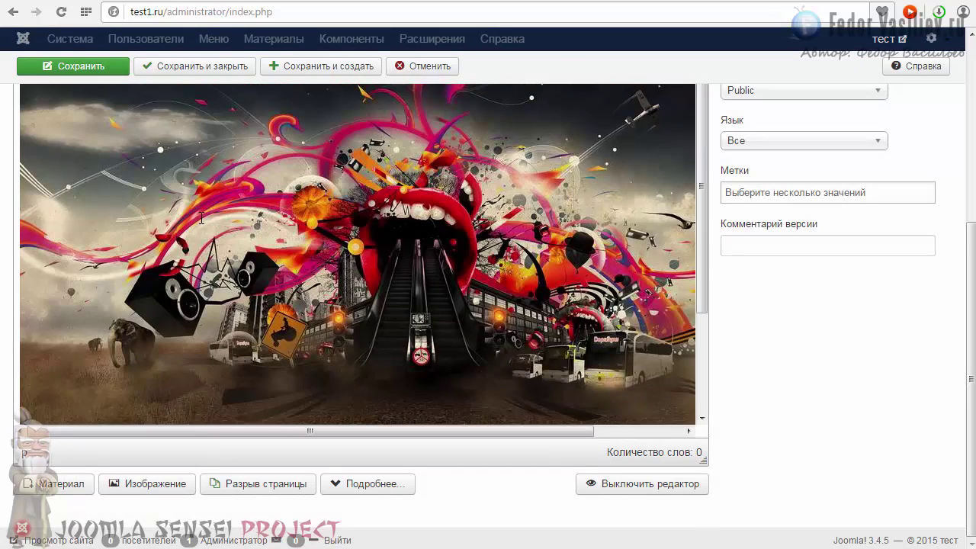
Undo the image insertion in the article body.
{"action": "scroll", "coordinate": [200, 217], "scroll_direction": "up", "scroll_amount": 4}
{"action": "left_click", "coordinate": [154, 197]}
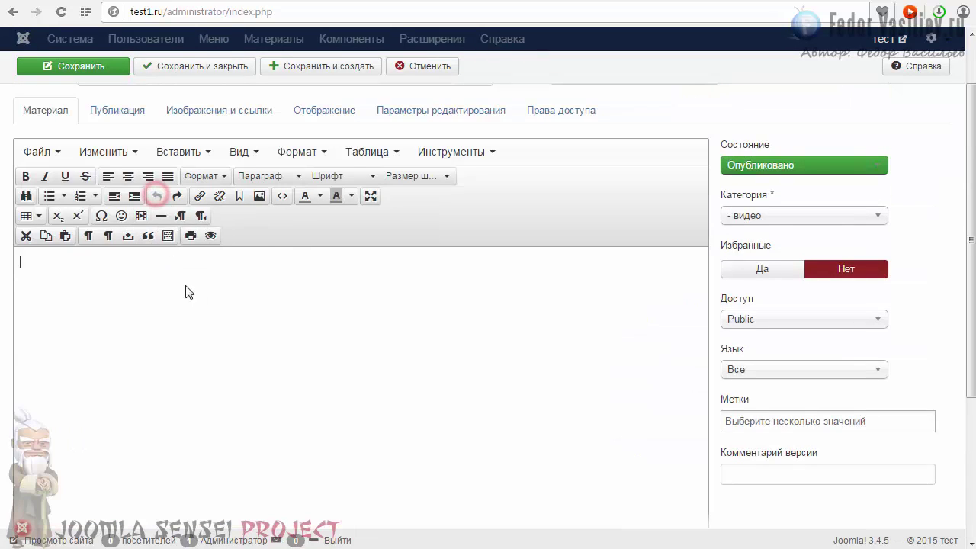
{"action": "scroll", "coordinate": [113, 464], "scroll_direction": "down", "scroll_amount": 3}
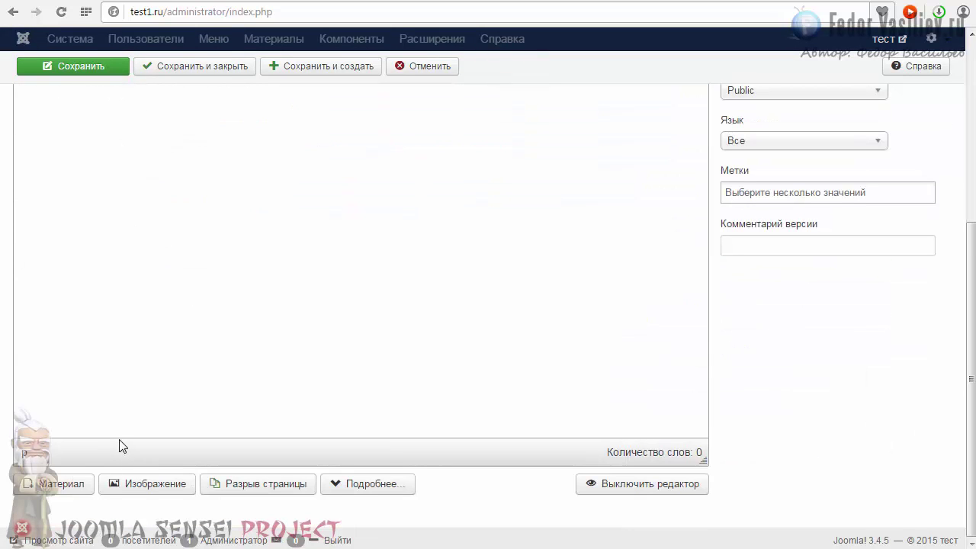